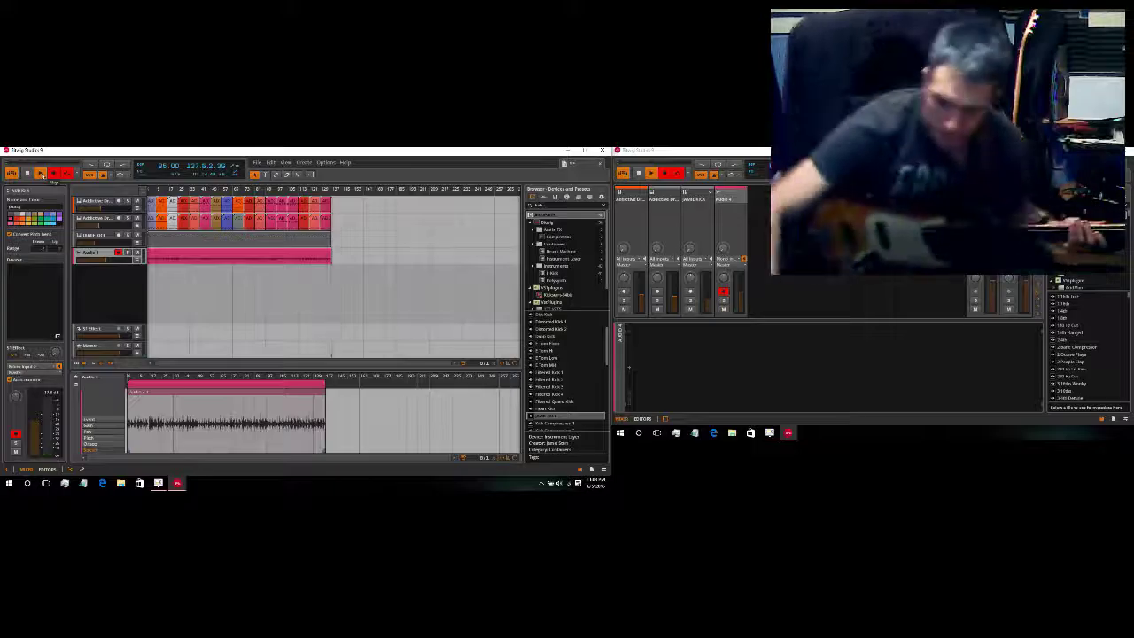
# Step: Stop recording on the Audio 4 track, return to the song start and disarm the track
pyautogui.click(27, 173)
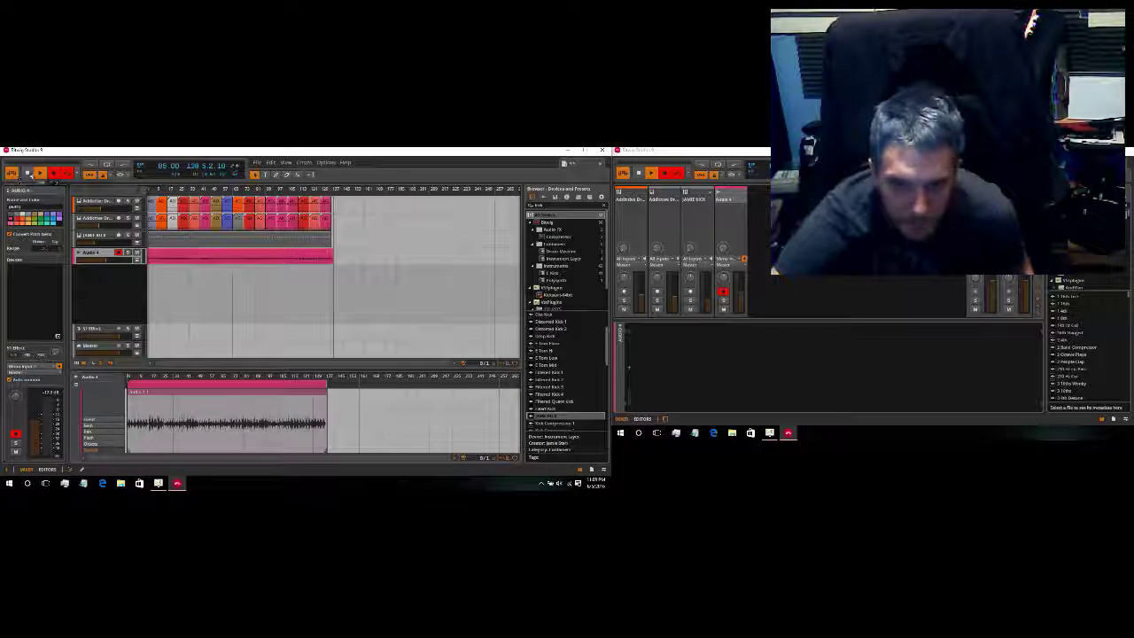
pyautogui.click(27, 174)
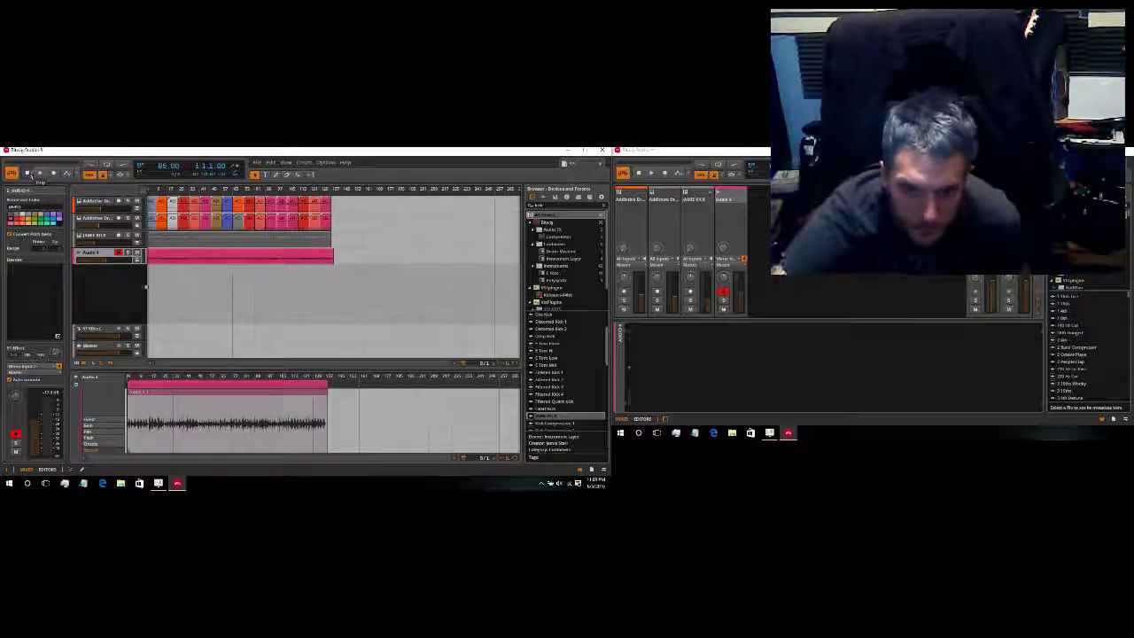
pyautogui.click(116, 253)
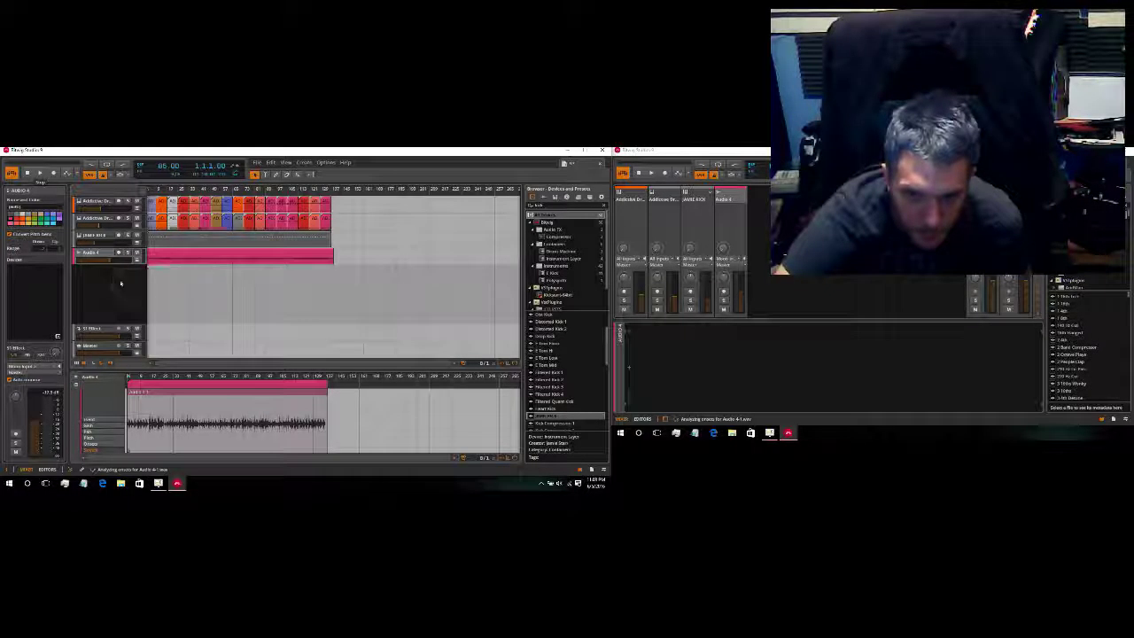
# Step: Add a new audio track and record a guitar take on it through the end of the drum arrangement
pyautogui.doubleClick(120, 282)
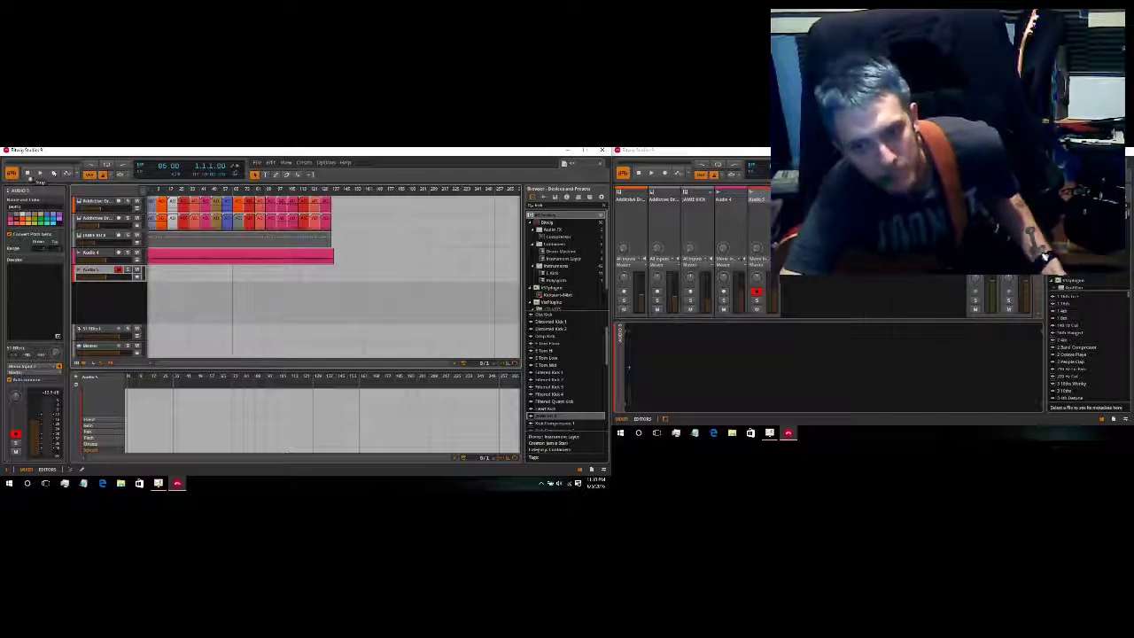
pyautogui.click(53, 174)
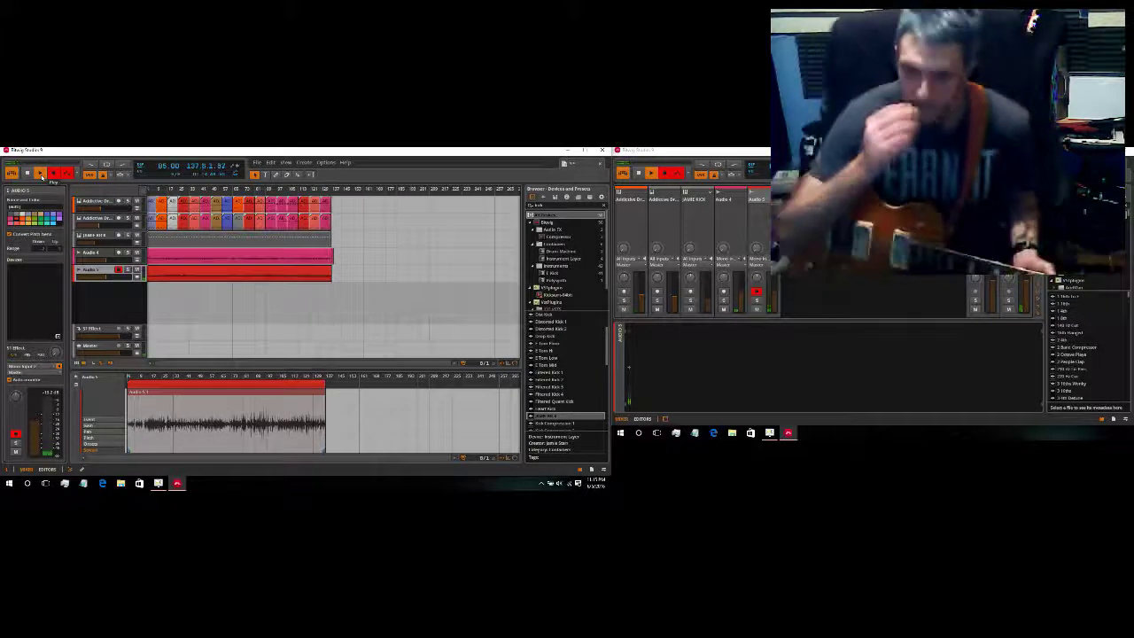
pyautogui.click(28, 175)
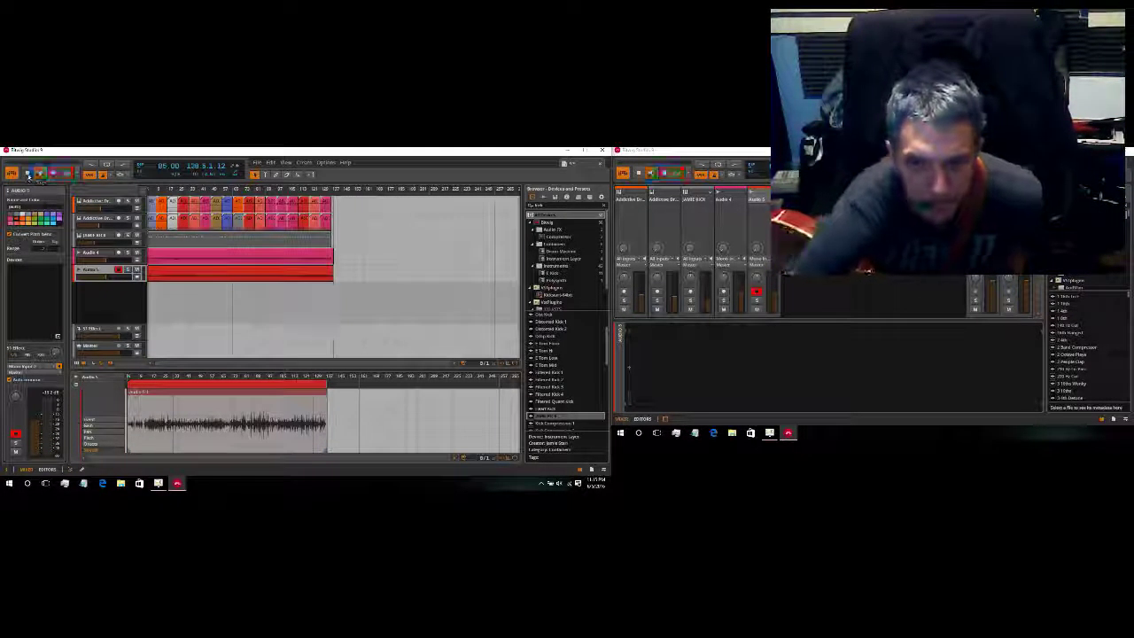
pyautogui.click(28, 174)
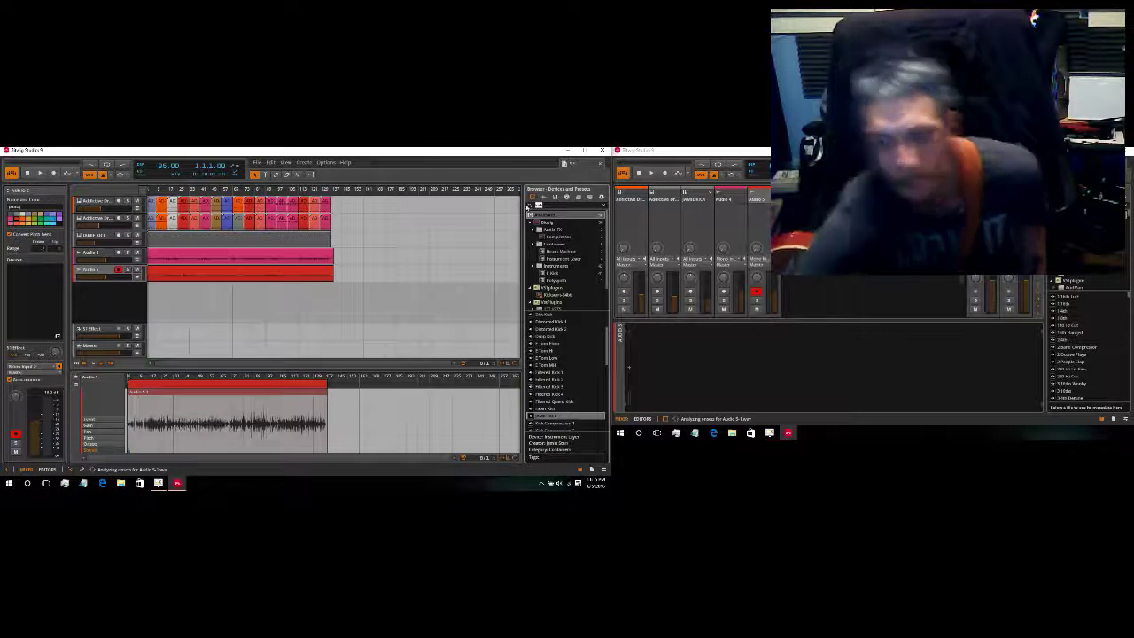
# Step: Search the devices for "guitar" and add Guitar Rig 5 to the Audio 5 track, removing the unwanted Guitarist instrument
pyautogui.write('guitar')
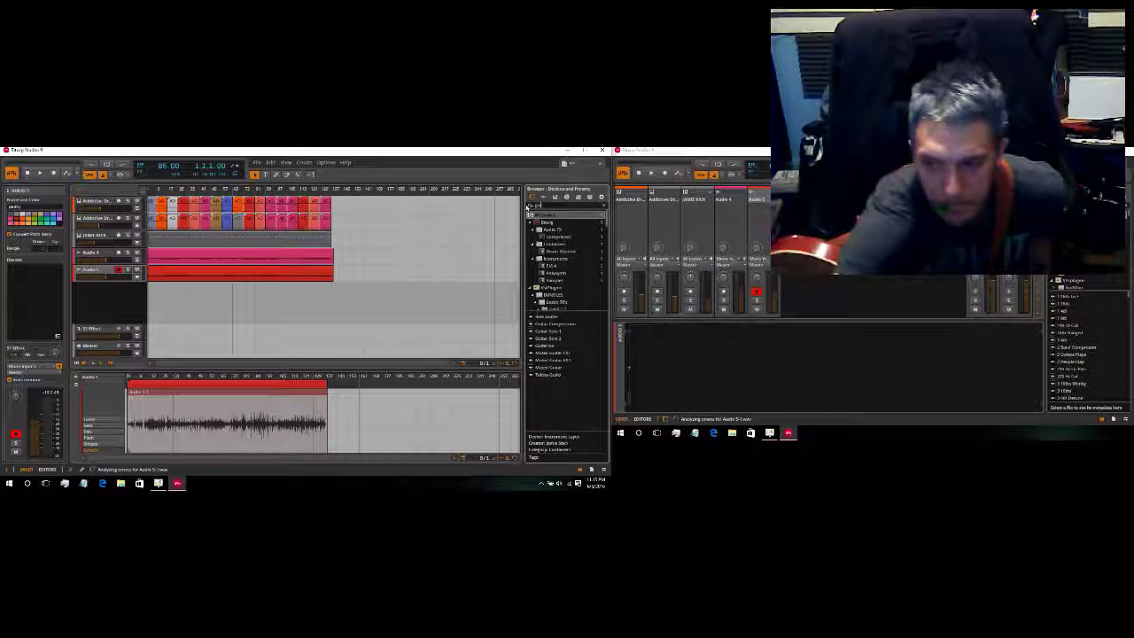
pyautogui.scroll(-5, 580, 292)
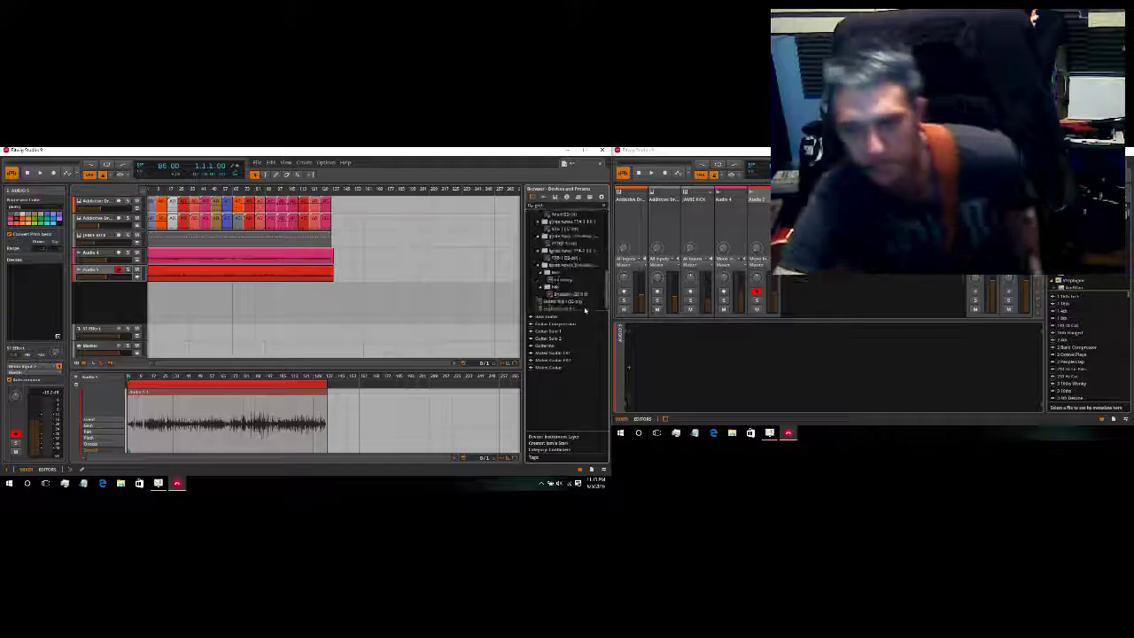
pyautogui.moveTo(582, 305); pyautogui.dragTo(673, 366)
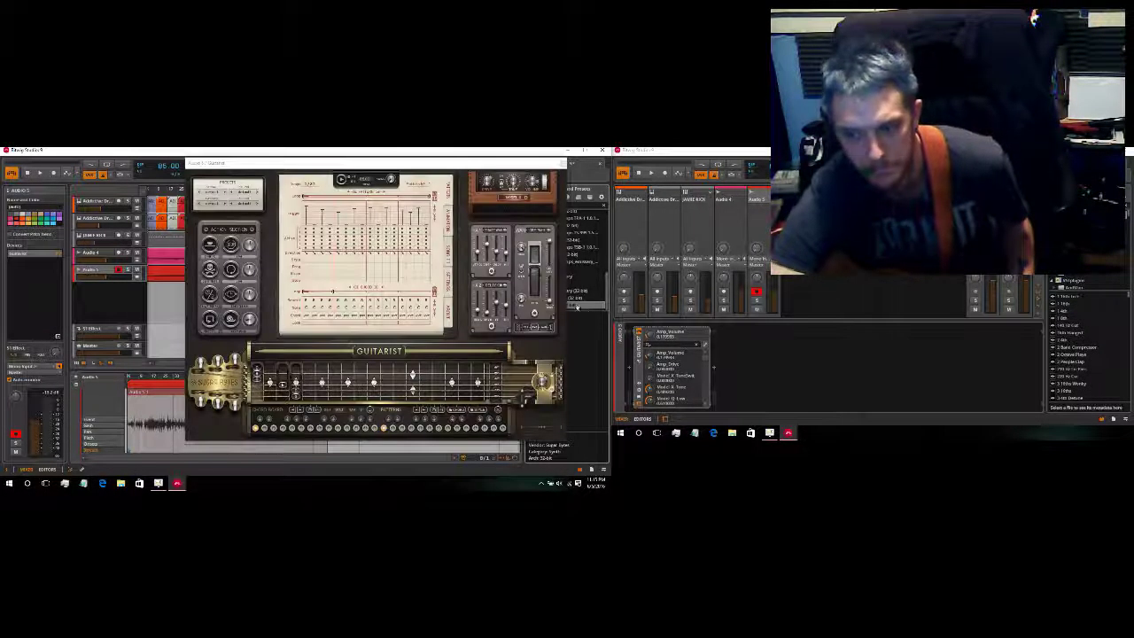
pyautogui.doubleClick(581, 300)
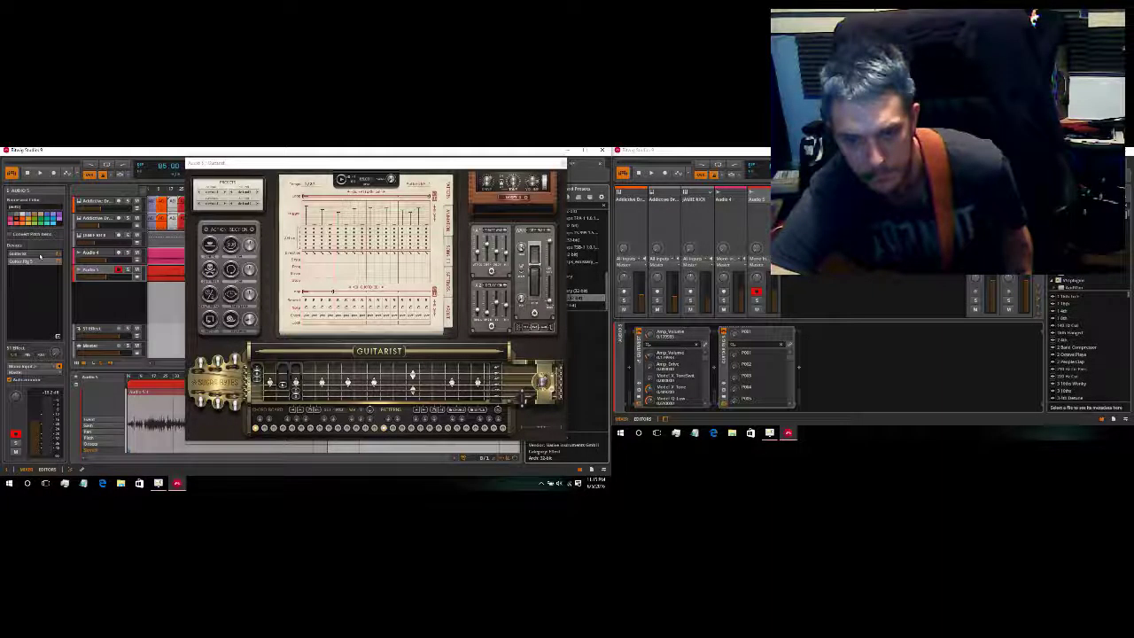
pyautogui.press('Delete')
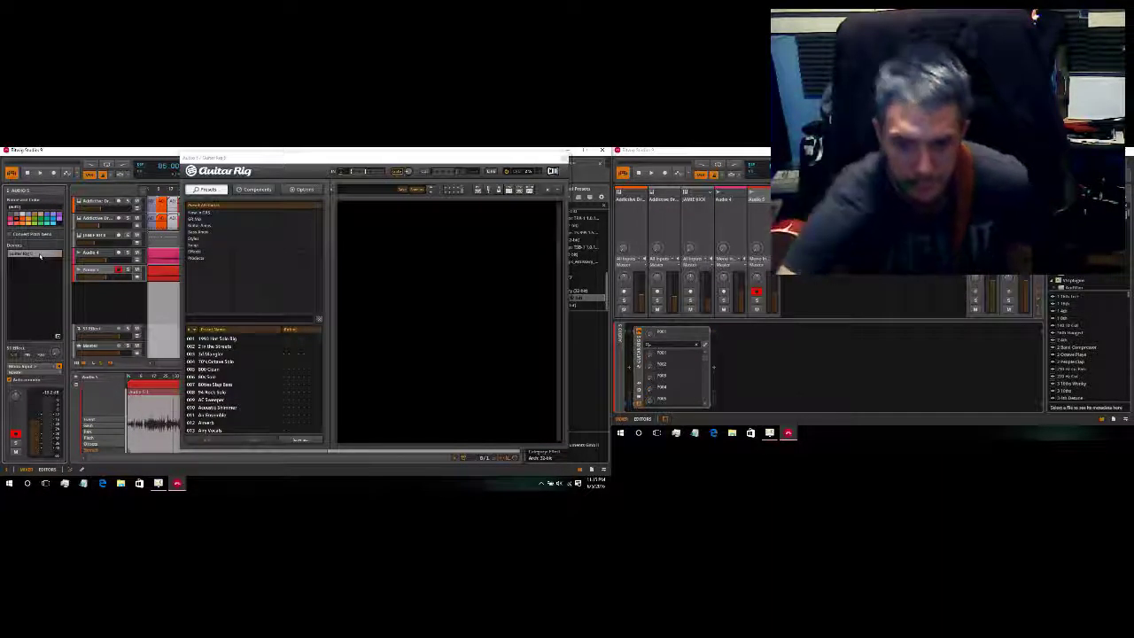
# Step: Load the Alternative style preset Kurt in Bloom in Guitar Rig and play the song from the start
pyautogui.click(194, 238)
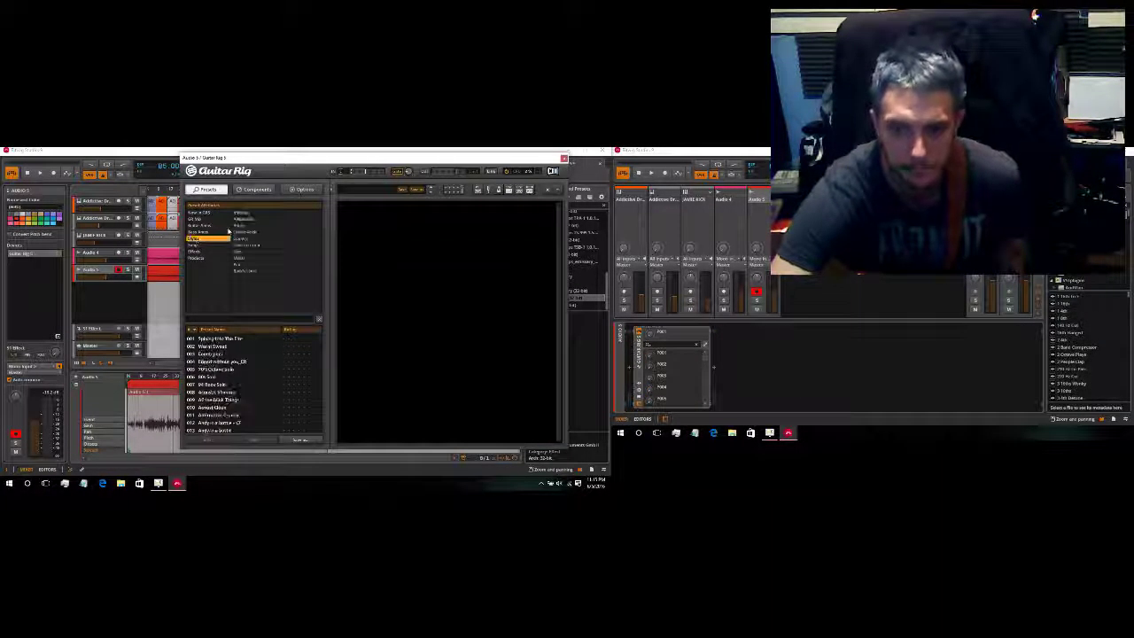
pyautogui.click(240, 220)
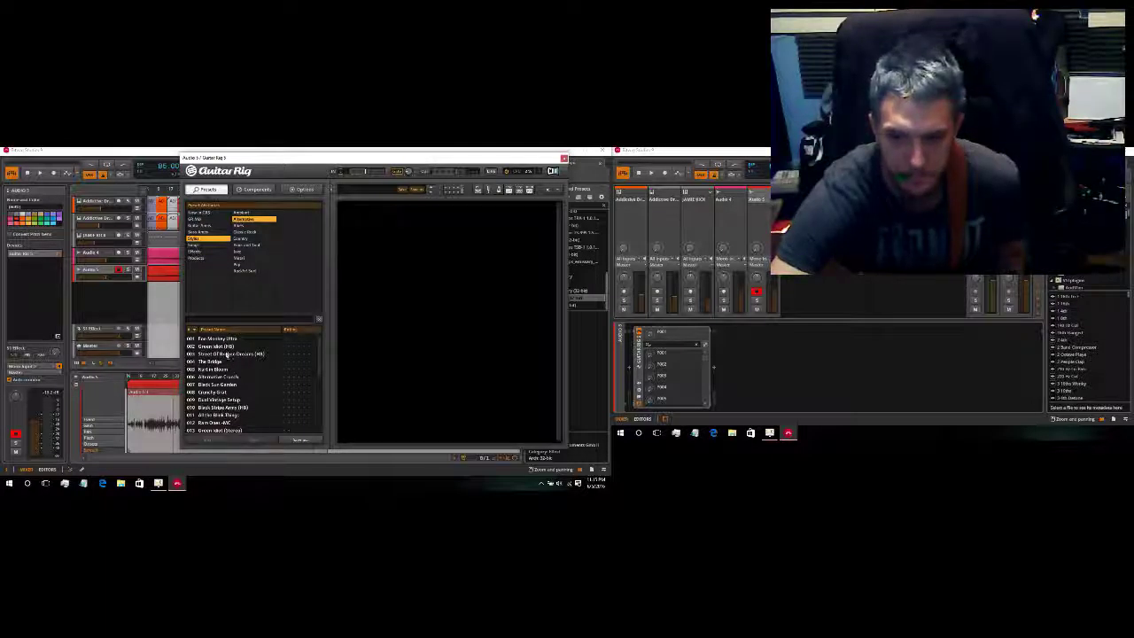
pyautogui.click(220, 368)
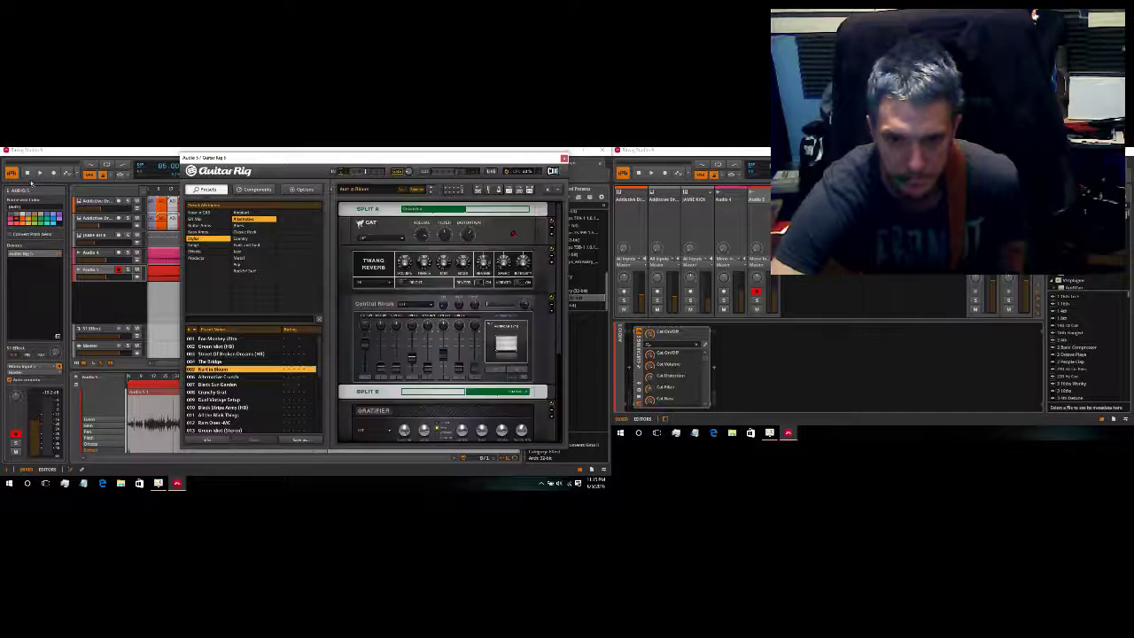
pyautogui.click(29, 174)
pyautogui.click(40, 173)
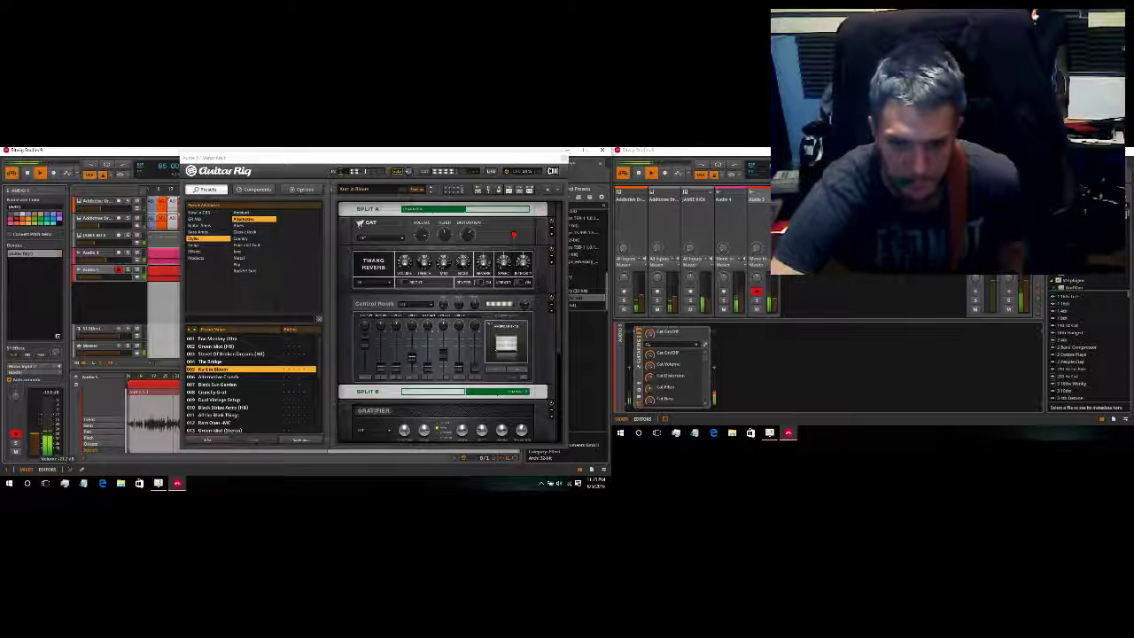
# Step: Add a Gate to the Audio 5 track and place it before Guitar Rig in the device chain
pyautogui.click(58, 337)
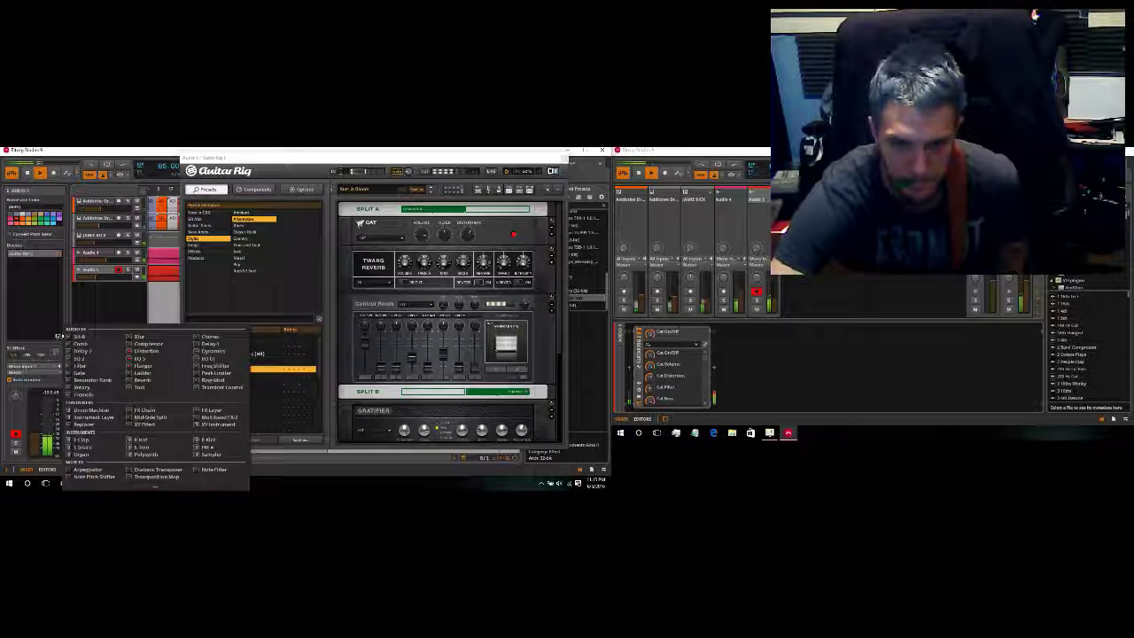
pyautogui.doubleClick(80, 372)
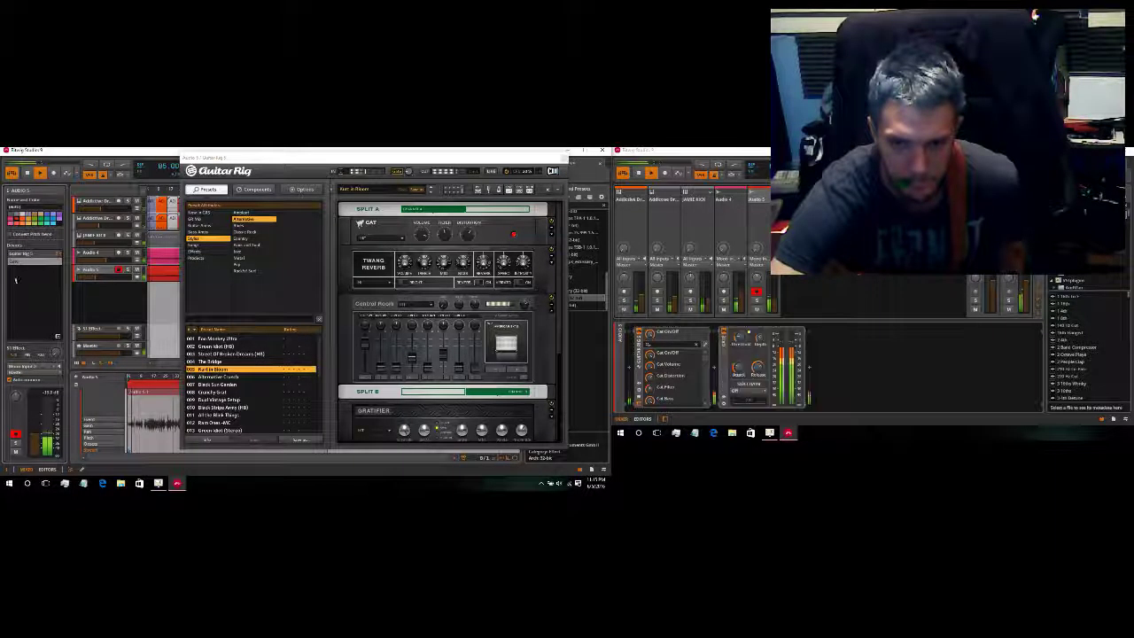
pyautogui.moveTo(30, 255); pyautogui.dragTo(31, 267)
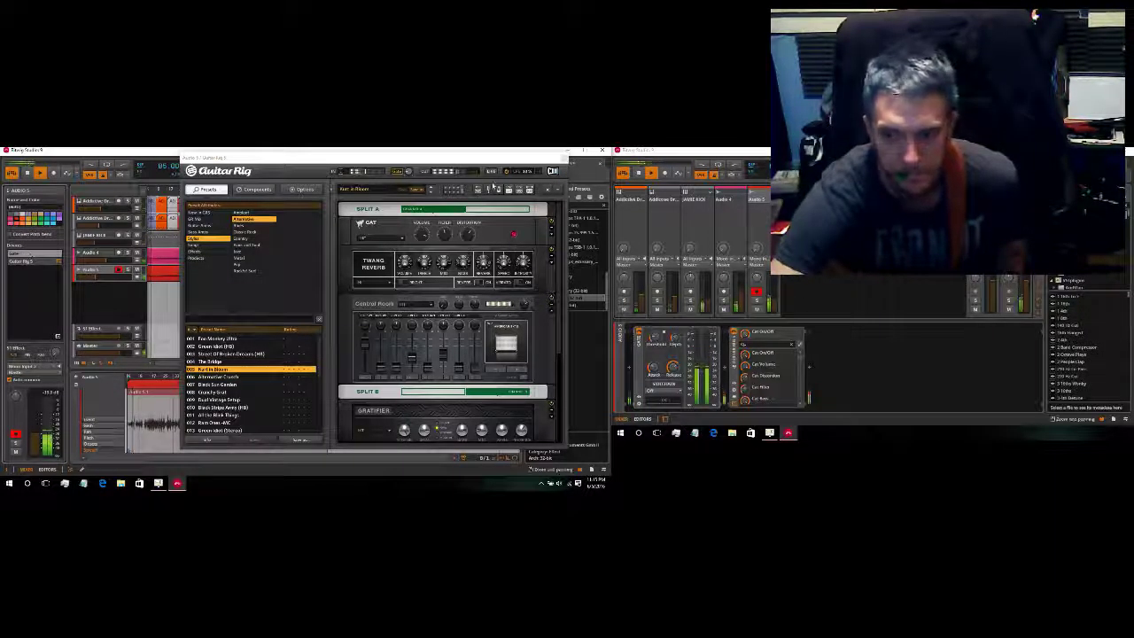
# Step: Close the Guitar Rig window and adjust the Gate's attack and threshold
pyautogui.click(566, 157)
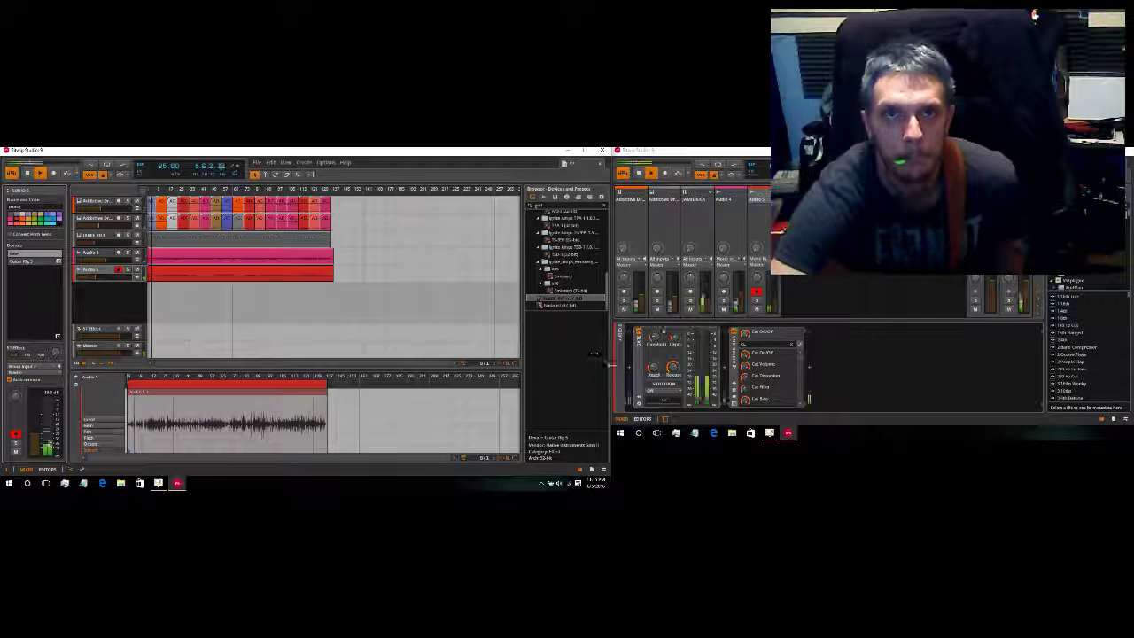
pyautogui.click(656, 370)
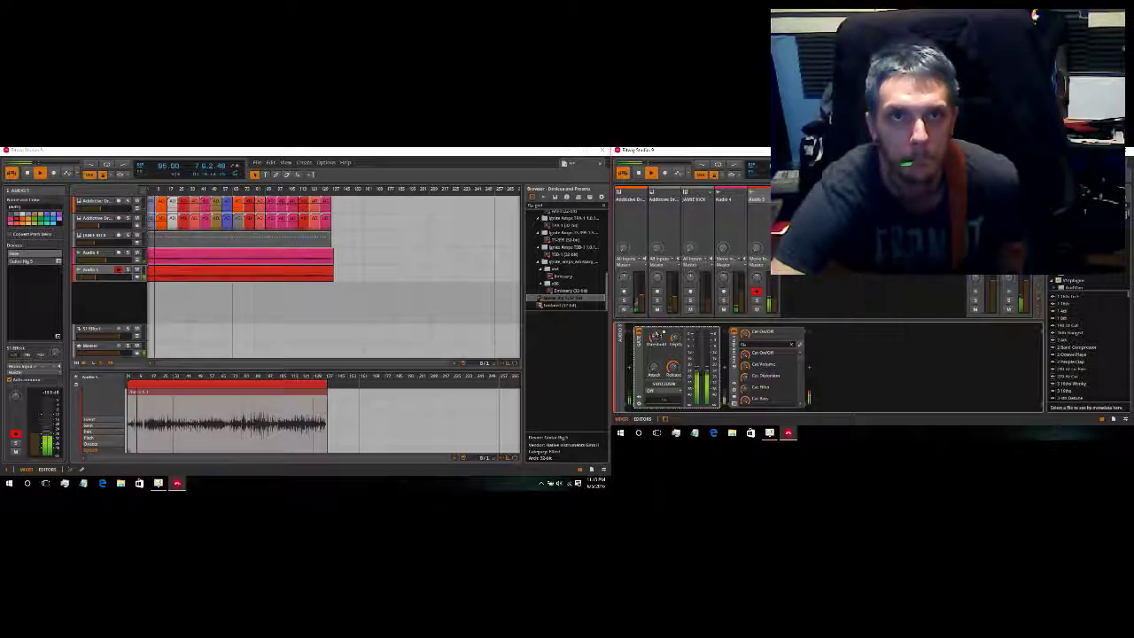
pyautogui.moveTo(654, 337); pyautogui.dragTo(655, 329)
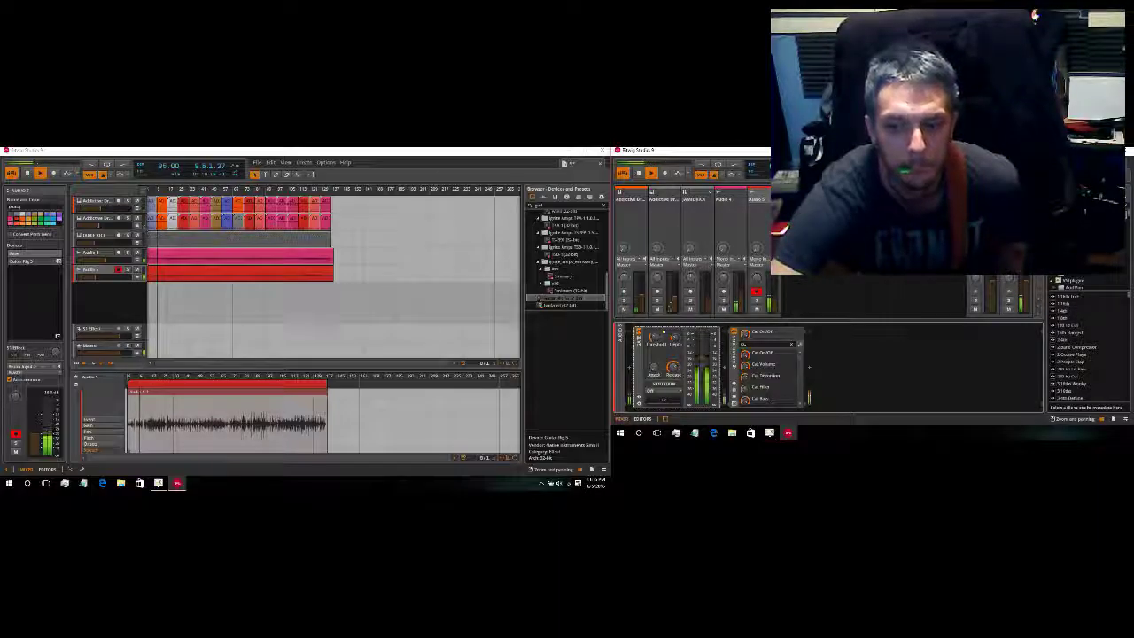
# Step: Select the Audio 4 and Audio 5 clips, raise their gain and disarm the Audio 5 track
pyautogui.moveTo(379, 277); pyautogui.dragTo(301, 258)
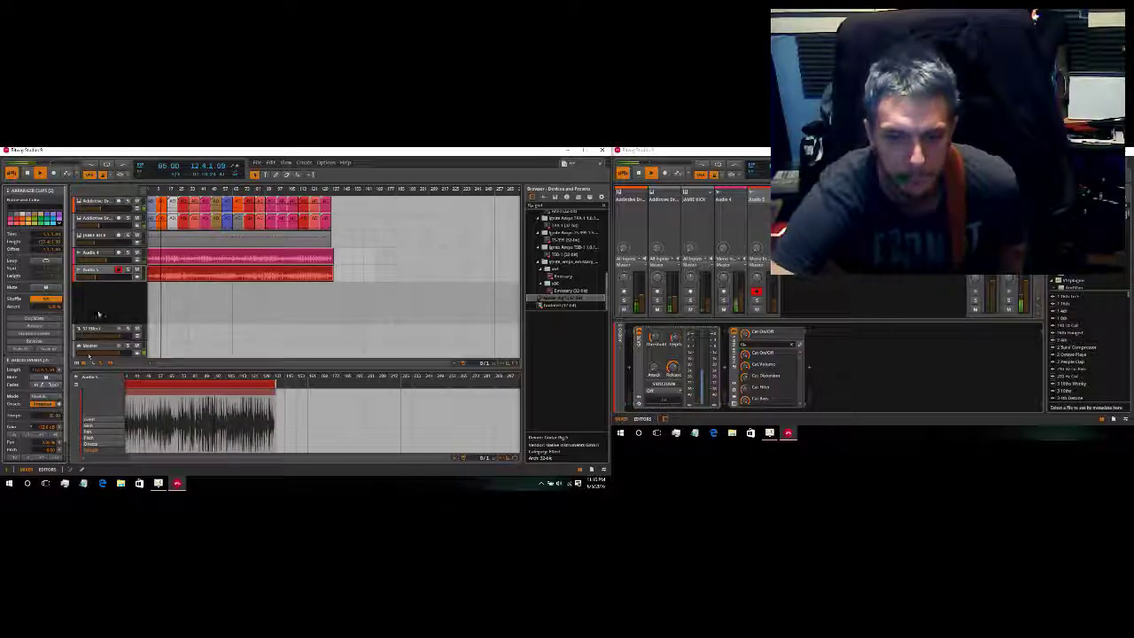
pyautogui.click(115, 274)
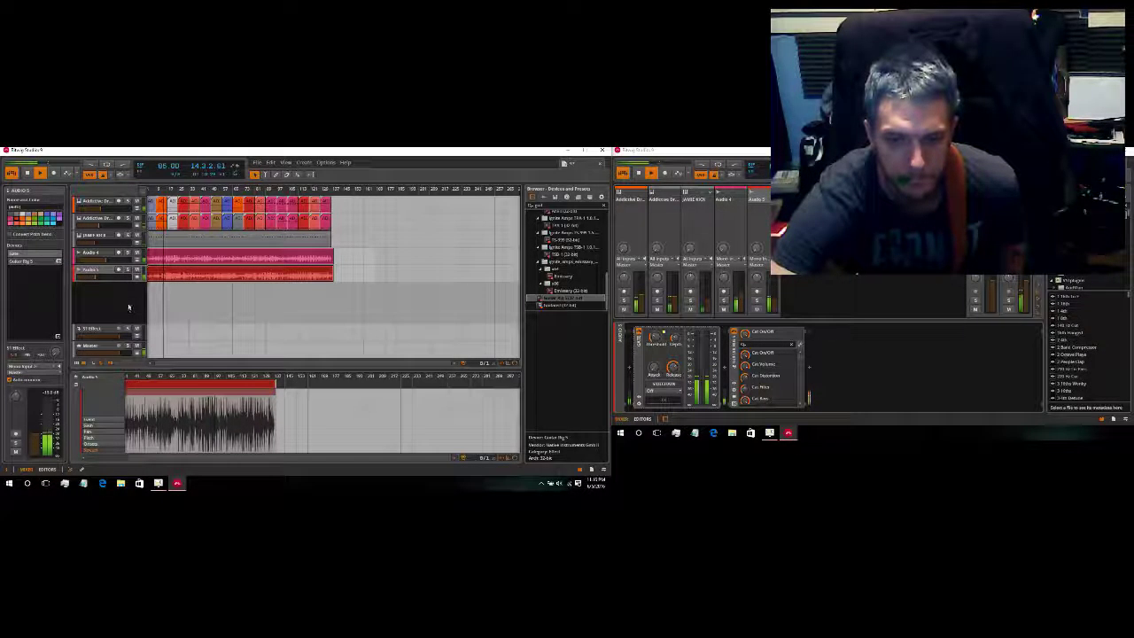
# Step: Add another audio track for the second guitar part, and stop playback to return to the song start
pyautogui.doubleClick(128, 307)
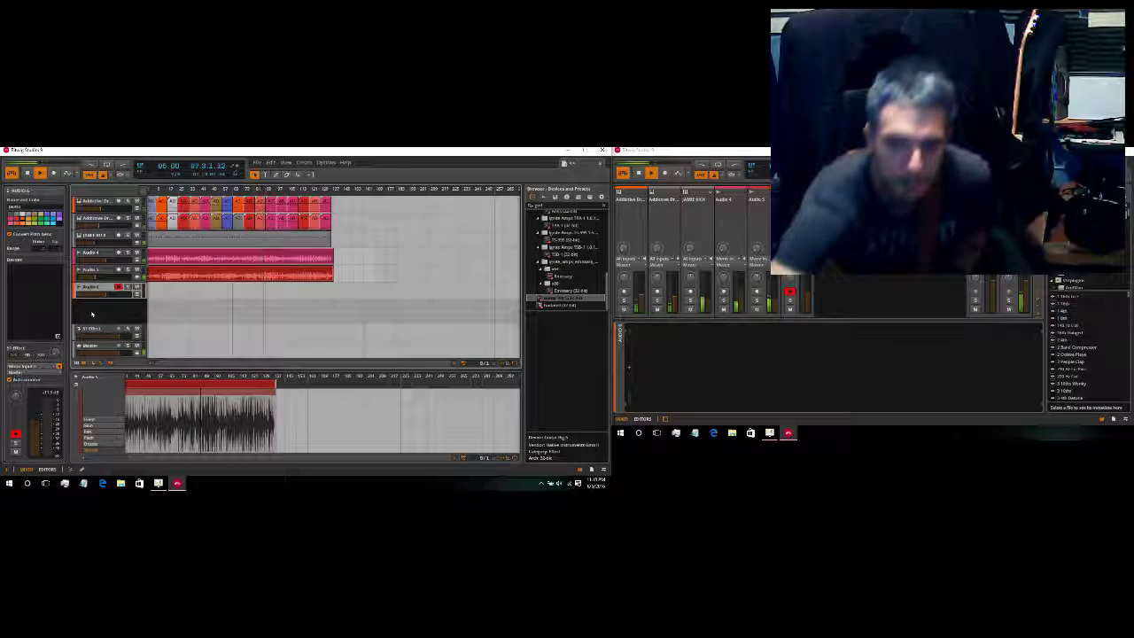
pyautogui.click(89, 272)
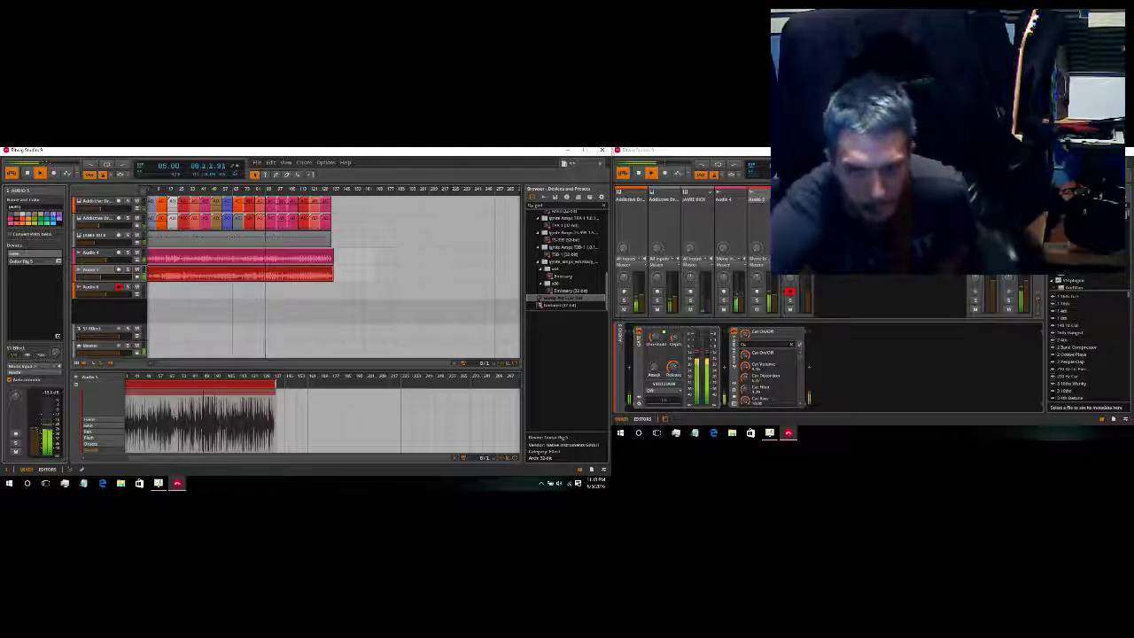
pyautogui.click(28, 173)
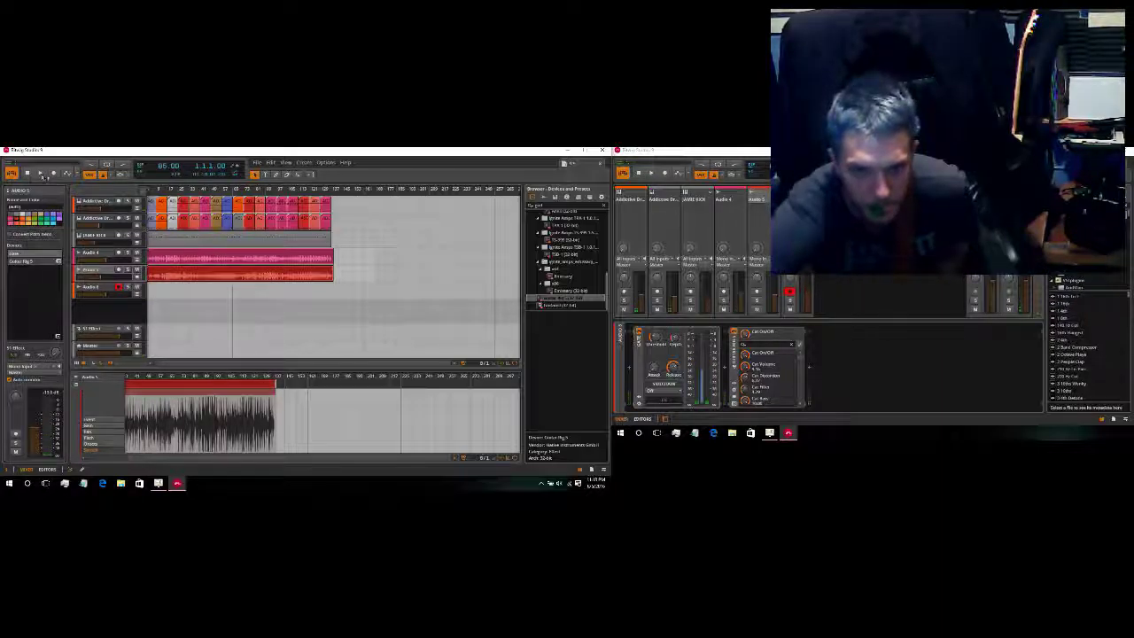
pyautogui.click(51, 173)
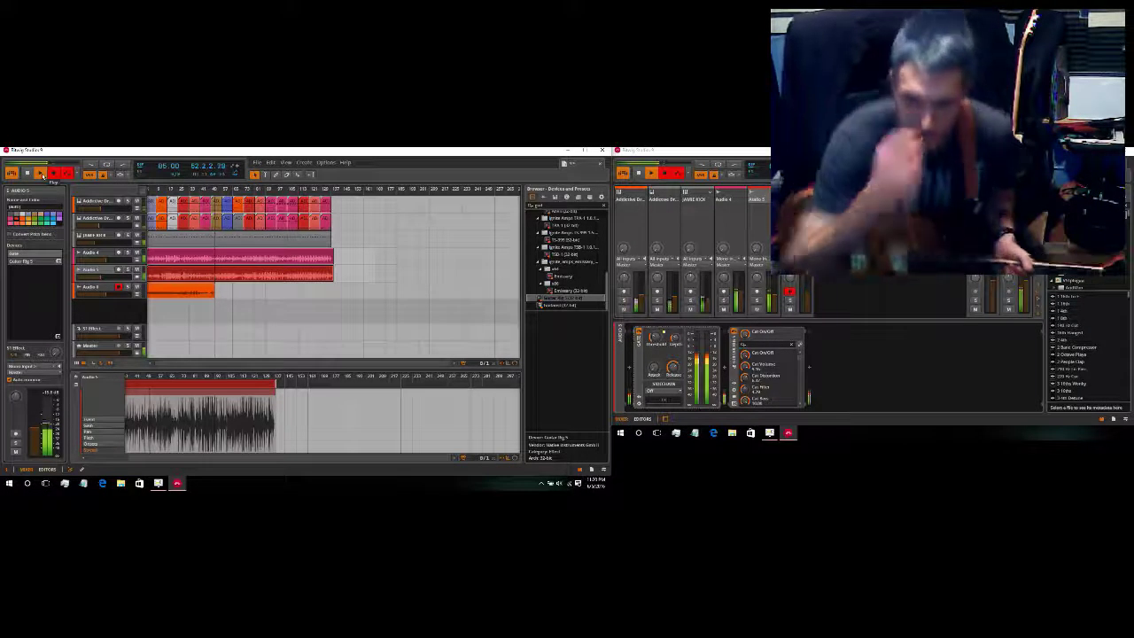
pyautogui.click(26, 175)
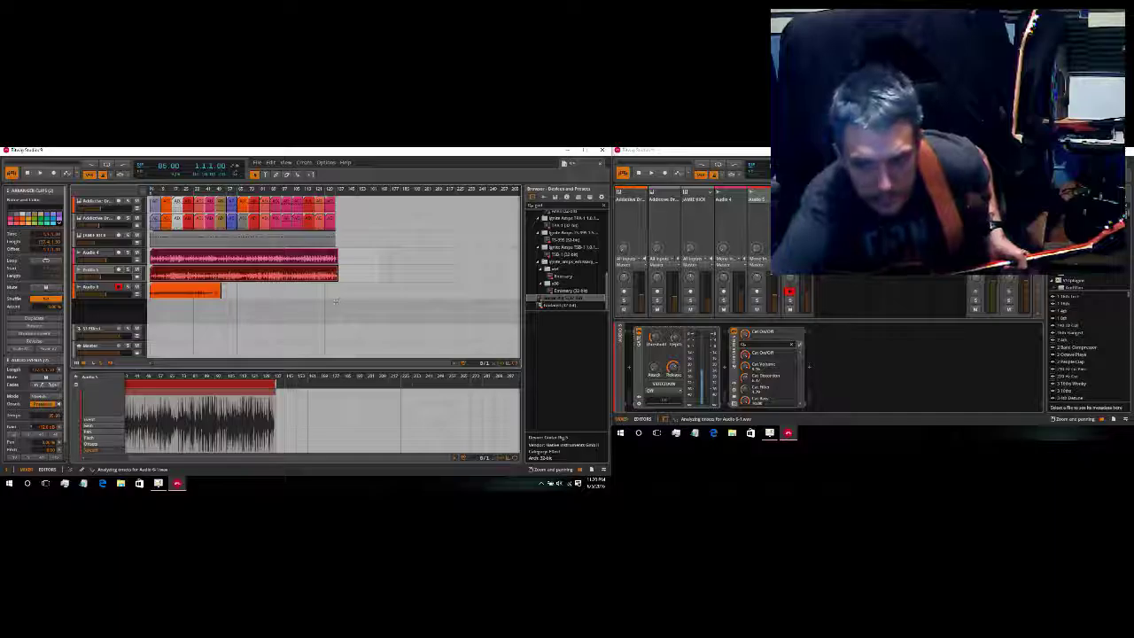
pyautogui.click(199, 295)
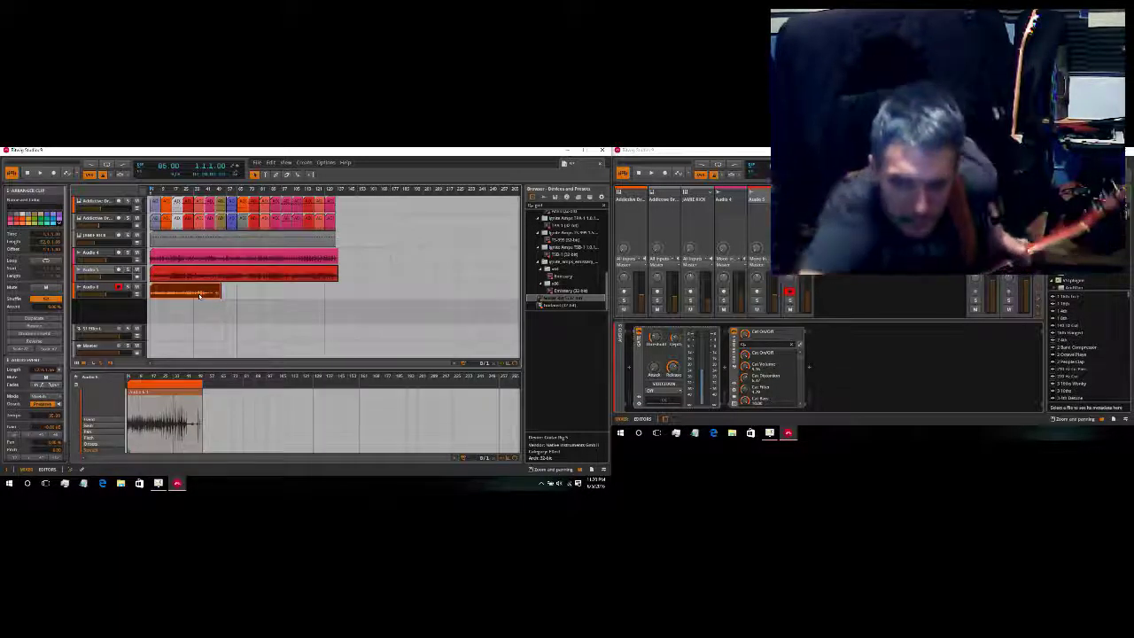
pyautogui.press('Delete')
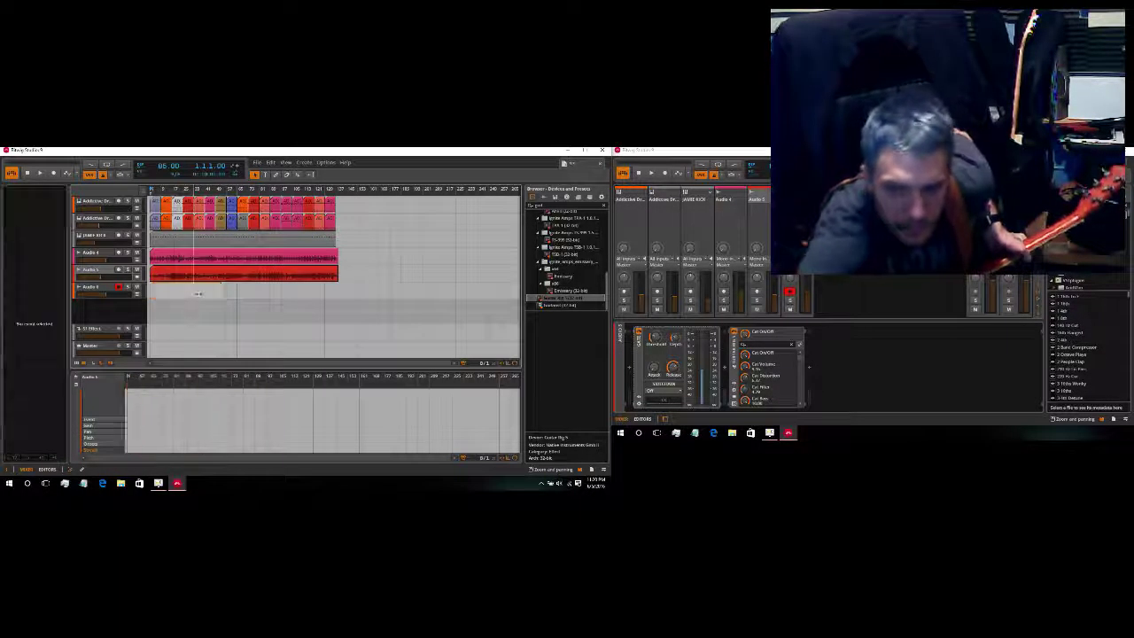
# Step: Record a full guitar take on the Audio 6 track through the end of the arrangement and stop
pyautogui.click(53, 173)
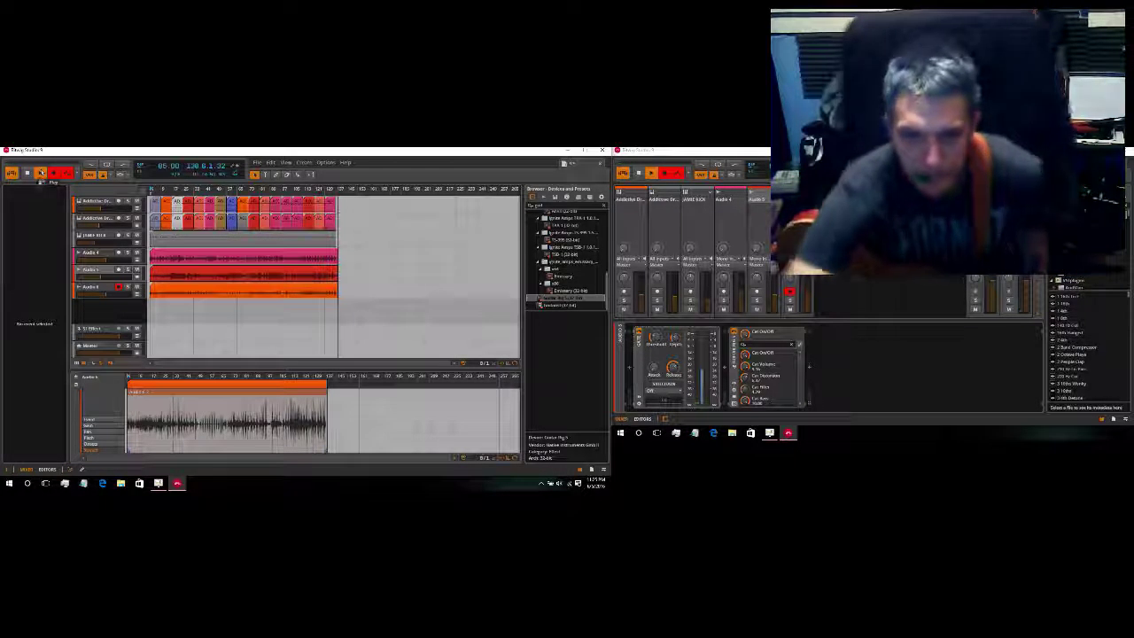
pyautogui.click(41, 173)
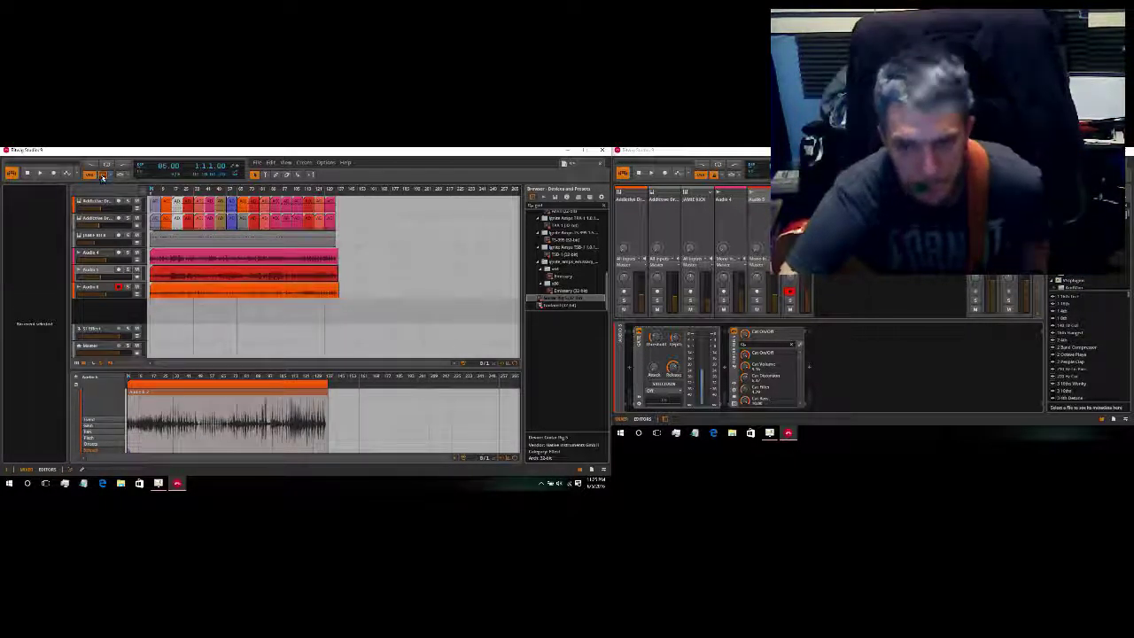
# Step: Copy the Gate and Guitar Rig 5 devices from Audio 5 to Audio 6, disarm Audio 6 and start playback
pyautogui.click(90, 271)
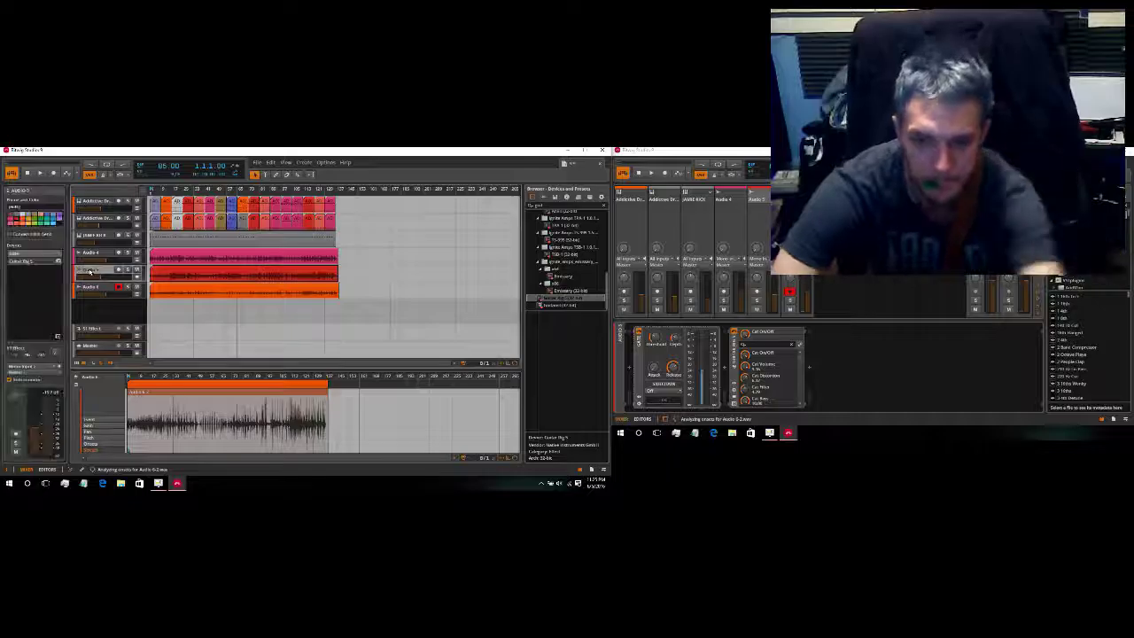
pyautogui.click(92, 291)
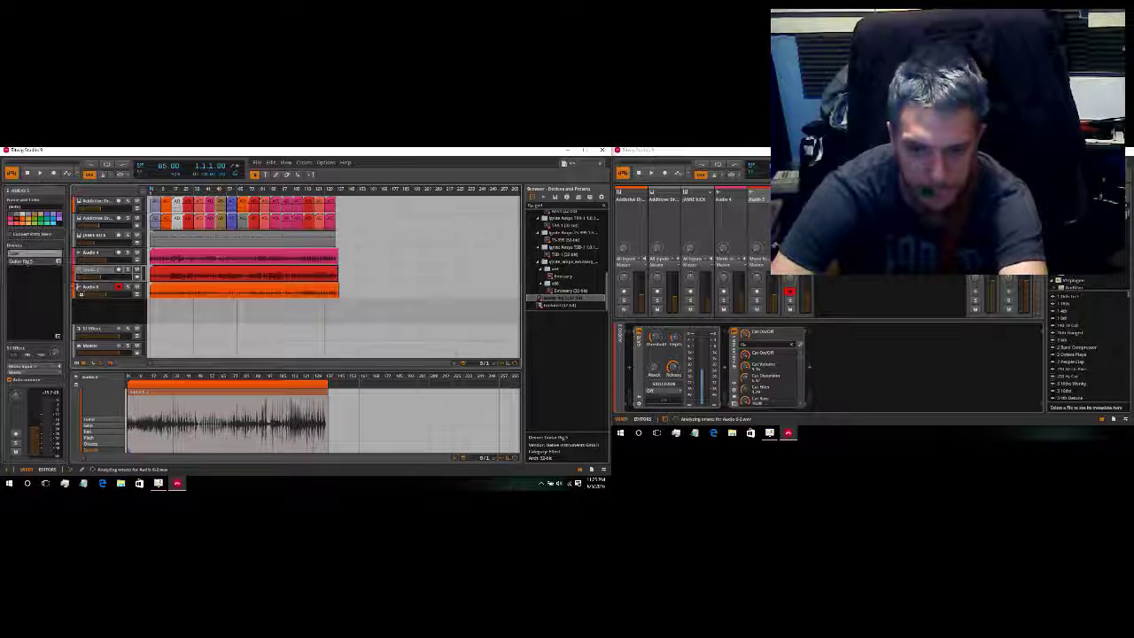
pyautogui.click(89, 271)
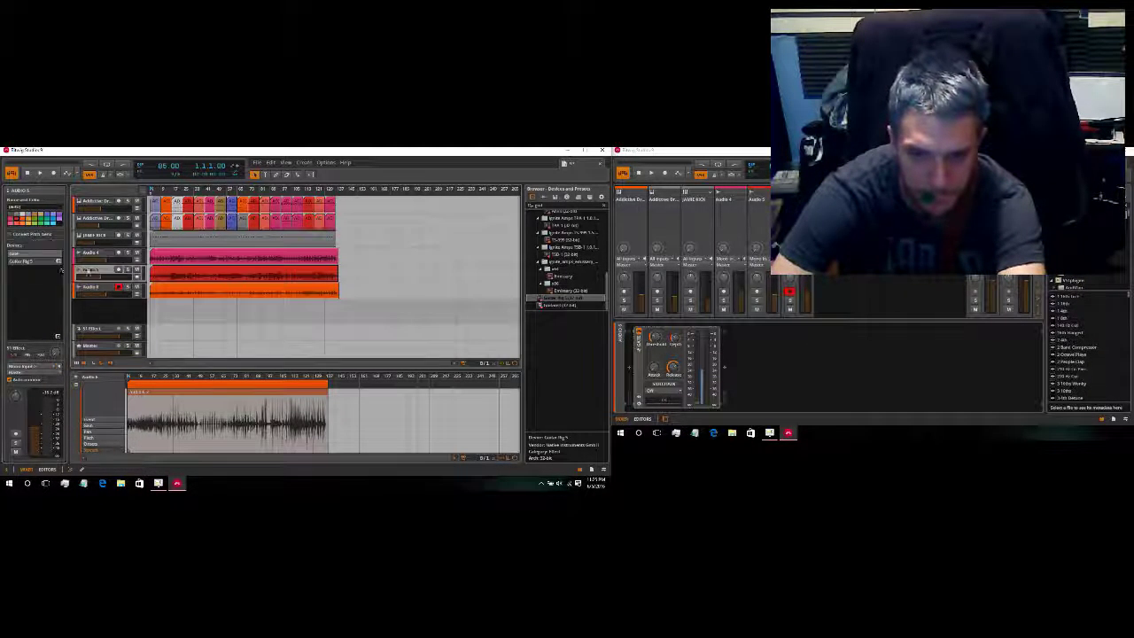
pyautogui.click(110, 296)
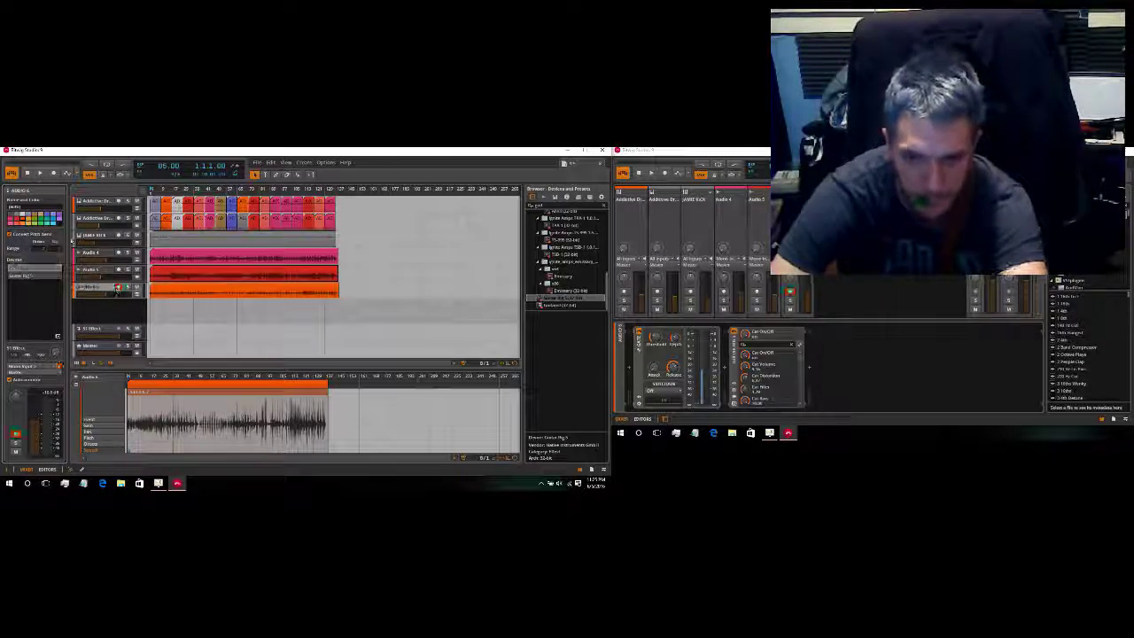
pyautogui.press('space')
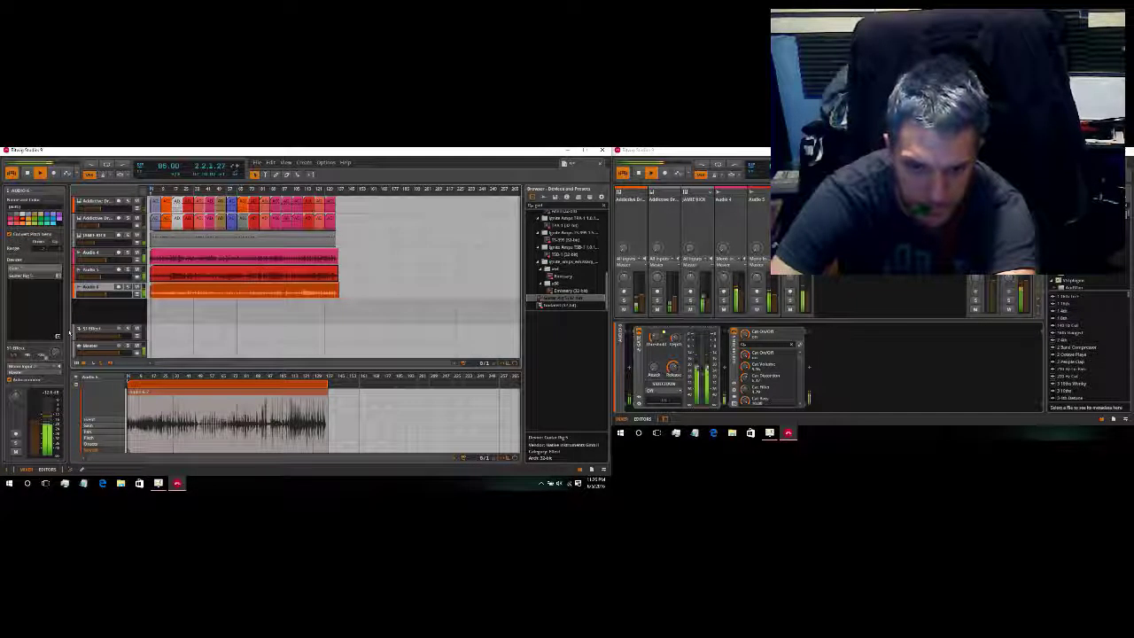
# Step: Pan the two guitar tracks apart, with Audio 6 to the right and Audio 5 to the left
pyautogui.moveTo(16, 396)
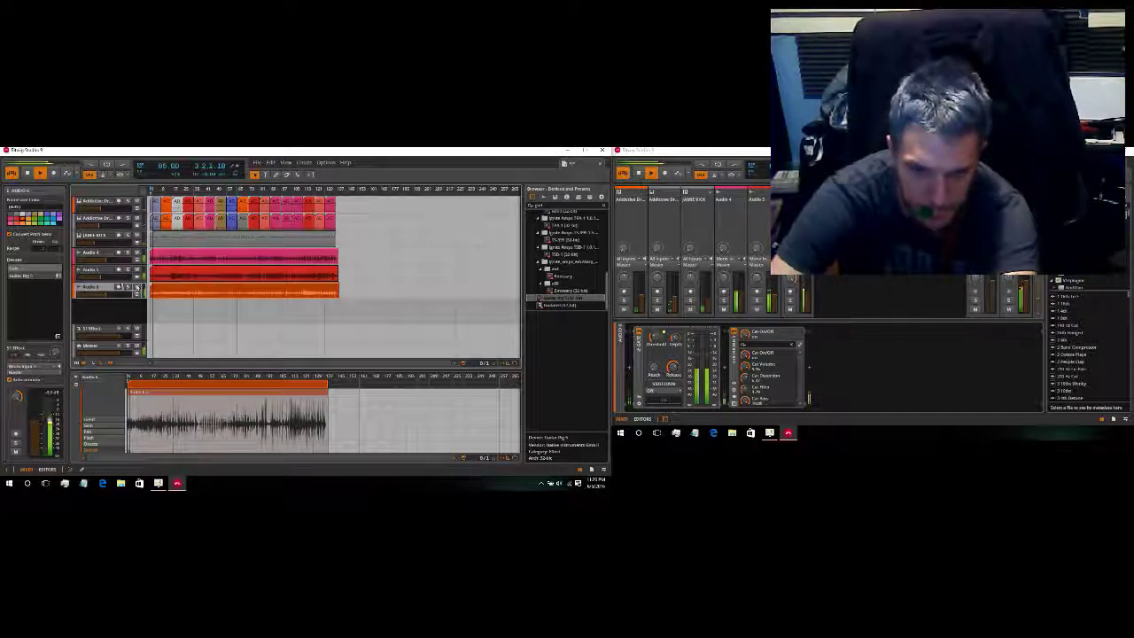
pyautogui.click(129, 269)
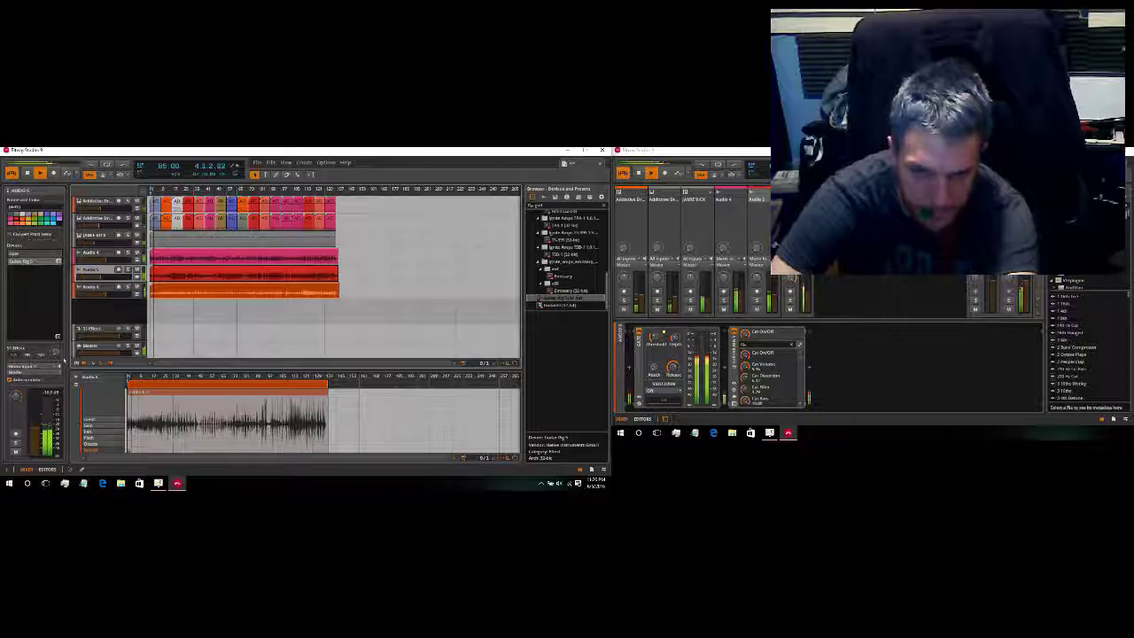
pyautogui.moveTo(14, 396); pyautogui.dragTo(15, 425)
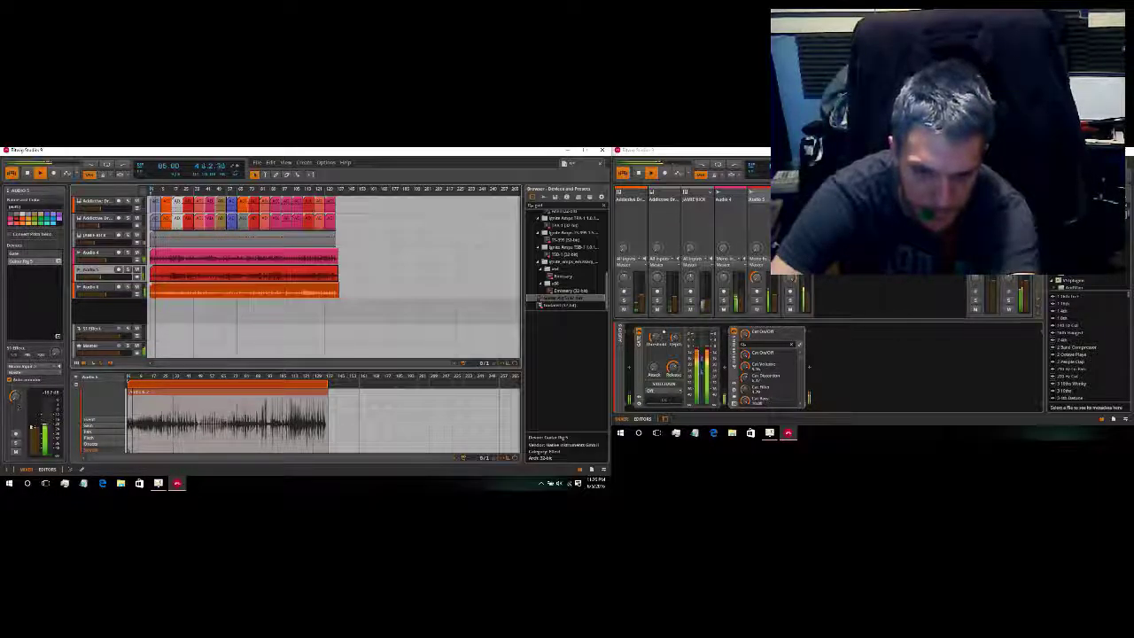
pyautogui.click(101, 292)
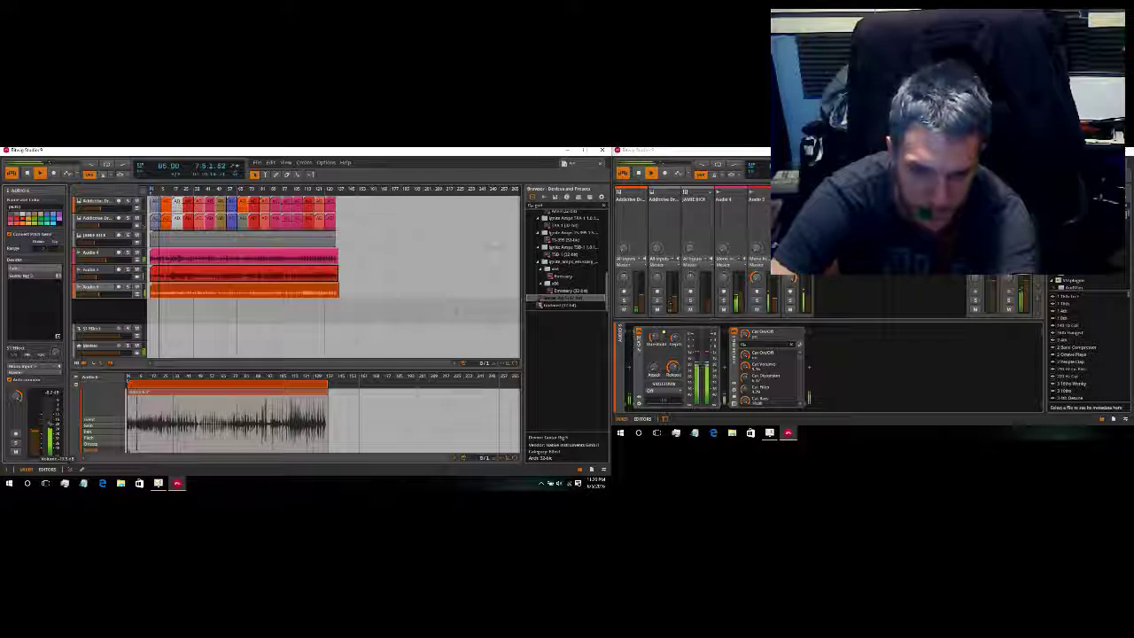
pyautogui.click(256, 163)
pyautogui.press('Escape')
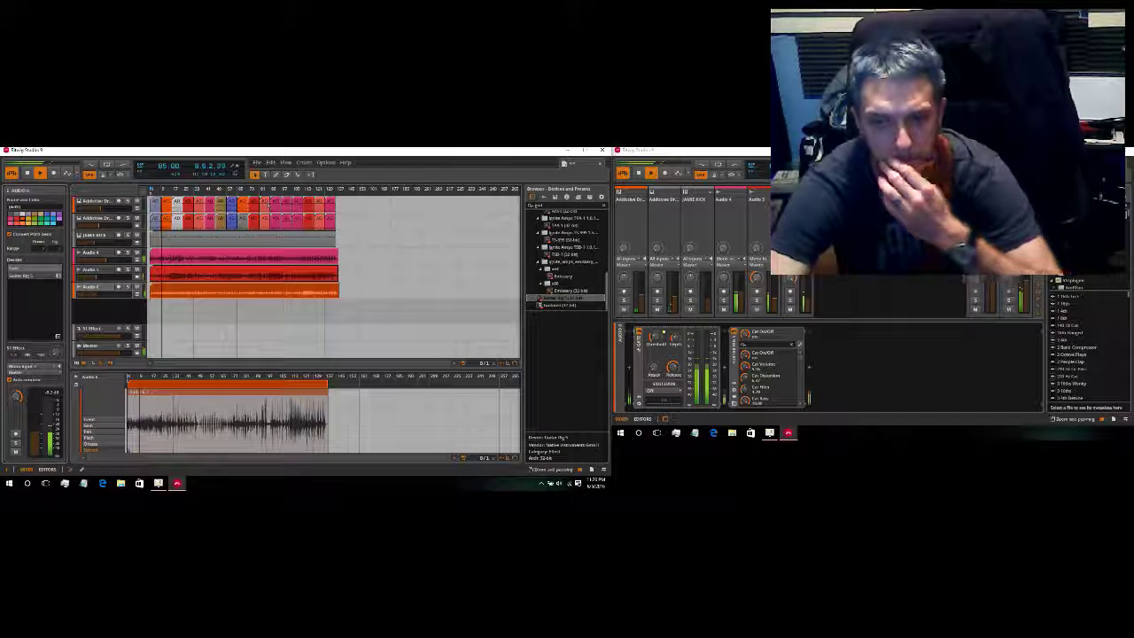
# Step: Add a Delay-2 device after Guitar Rig 5 on both the Audio 6 and Audio 5 tracks
pyautogui.click(56, 336)
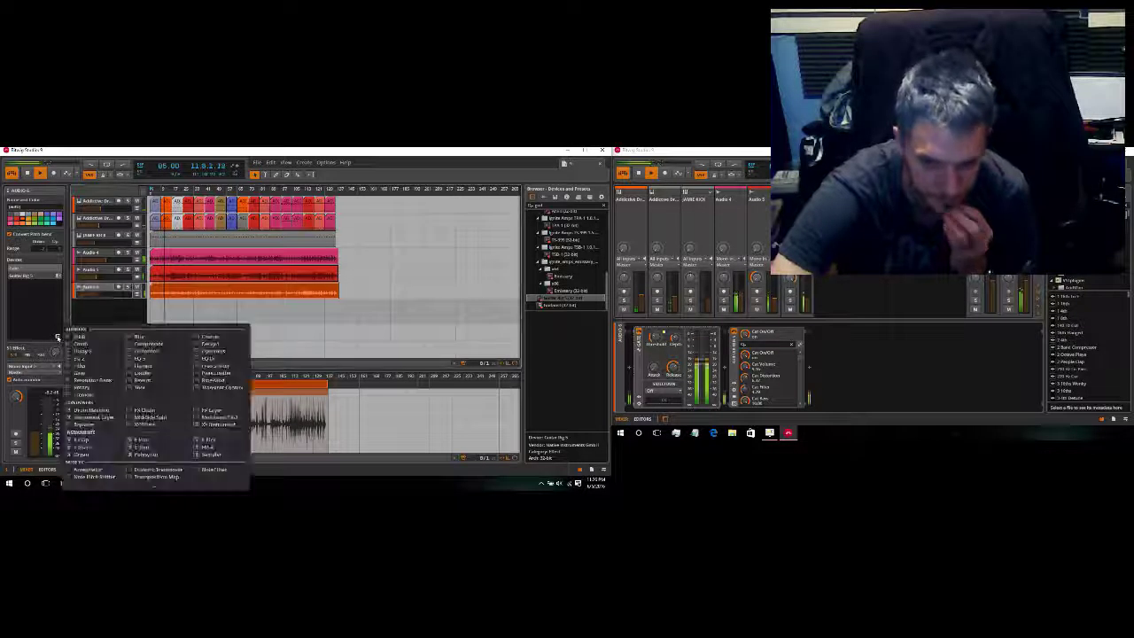
pyautogui.click(91, 366)
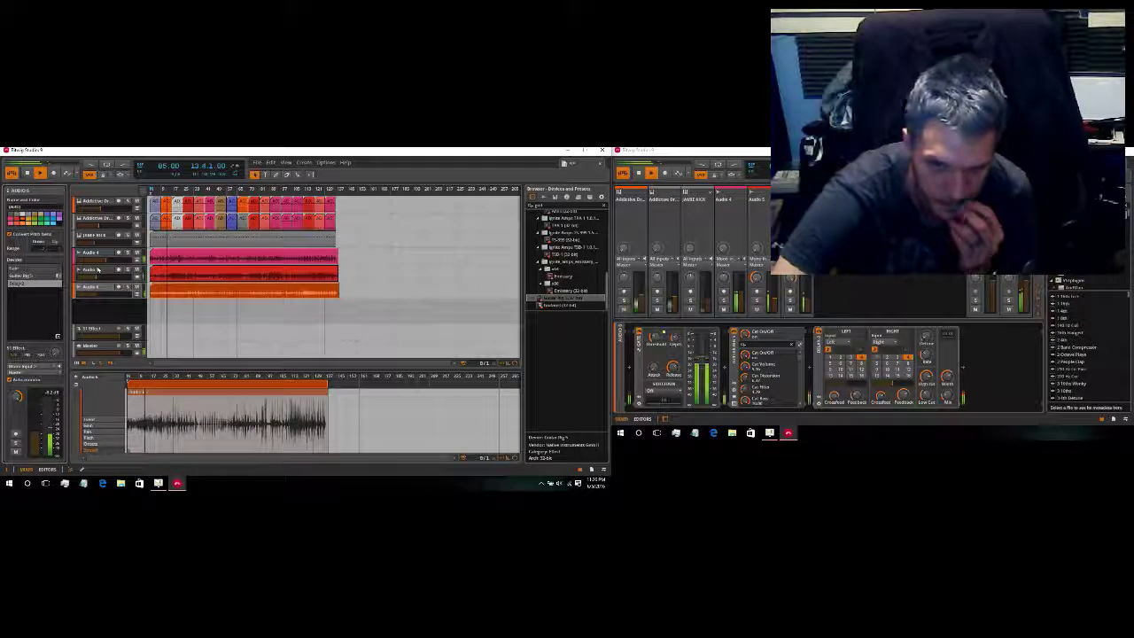
pyautogui.hotkey('ctrl', 'z')
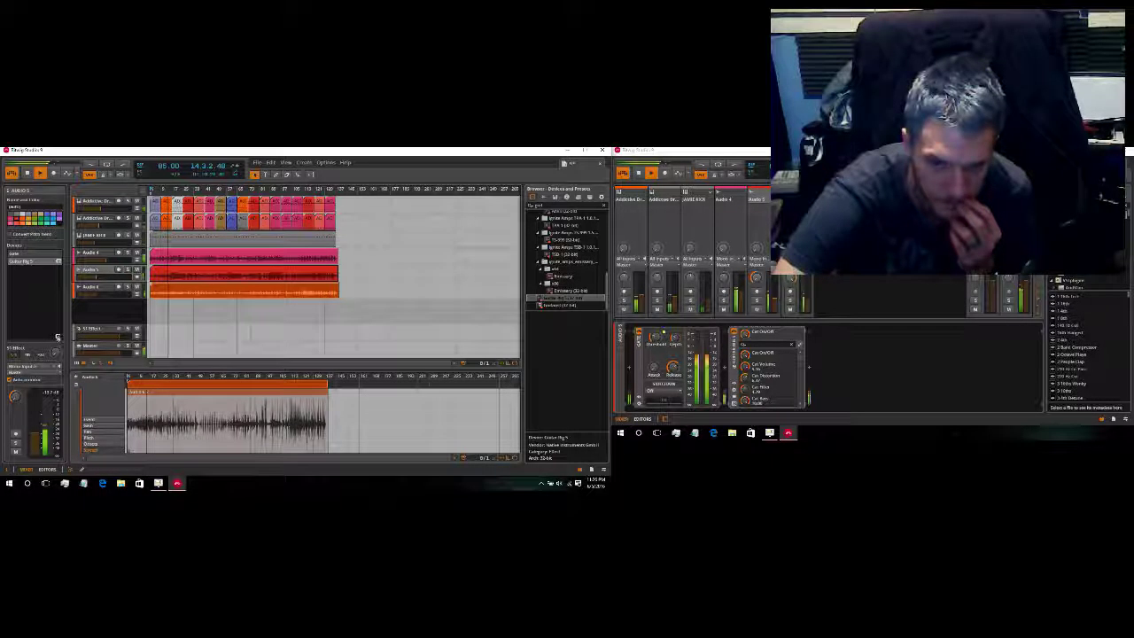
pyautogui.click(57, 337)
pyautogui.click(91, 352)
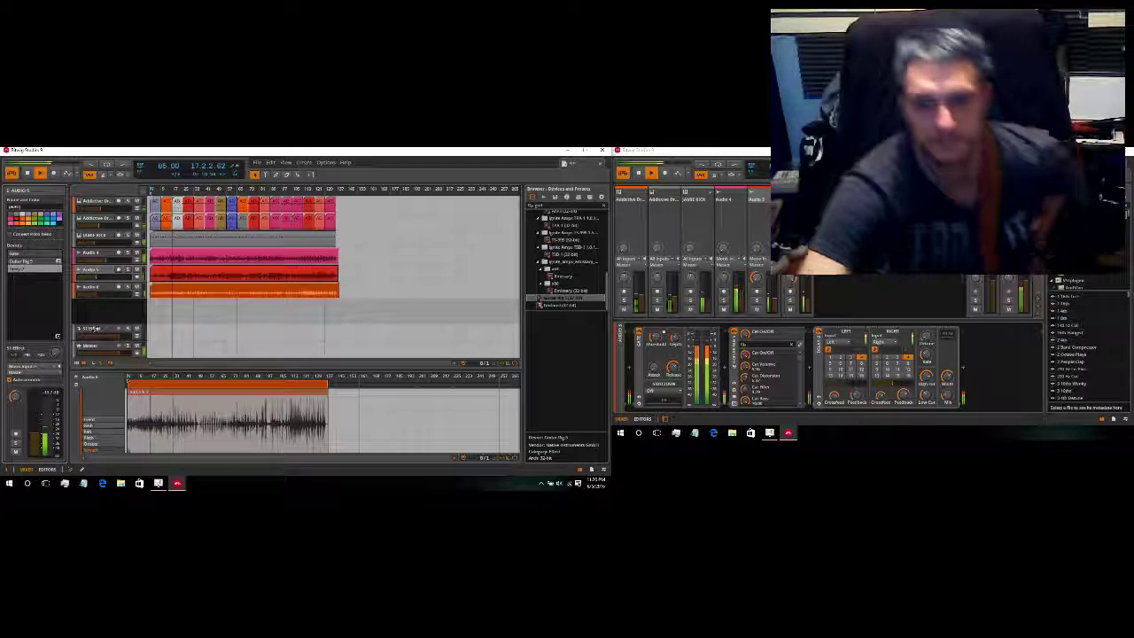
# Step: Save the project and enlarge the arrangement so all the clips fill the timeline from the song start
pyautogui.click(257, 163)
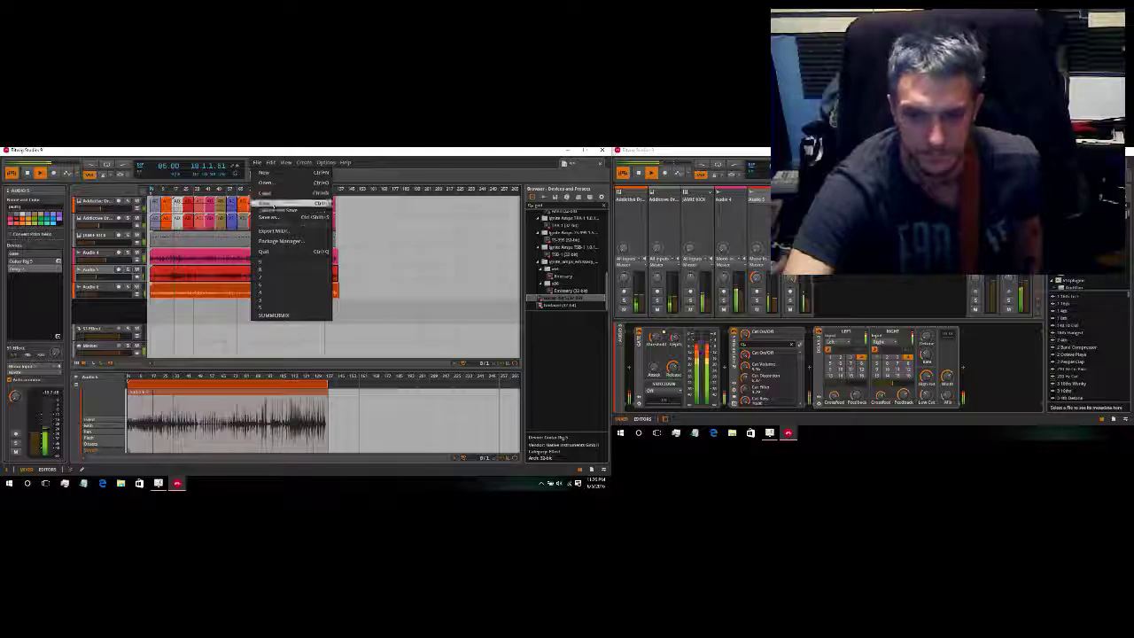
pyautogui.click(268, 204)
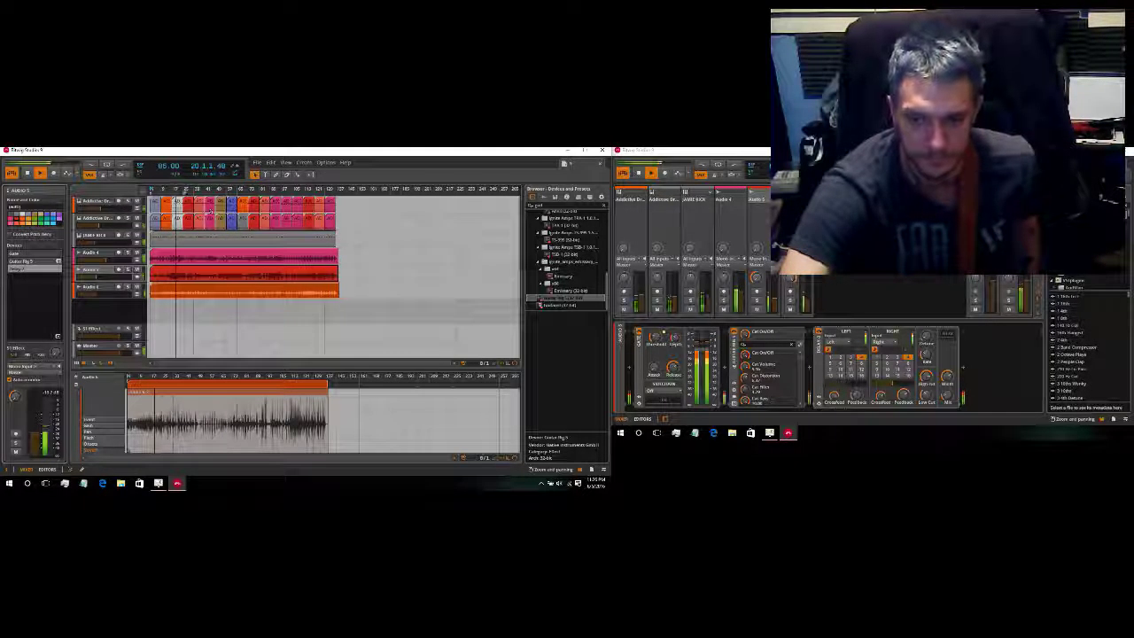
pyautogui.hotkey('ctrl', 'a')
pyautogui.press('z')
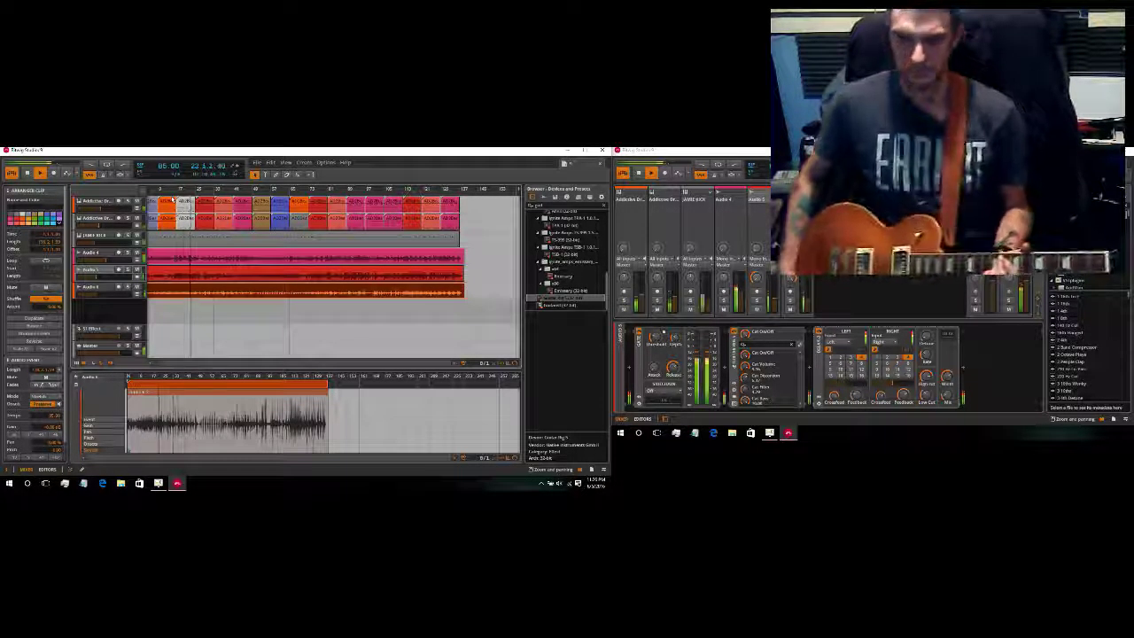
pyautogui.click(257, 162)
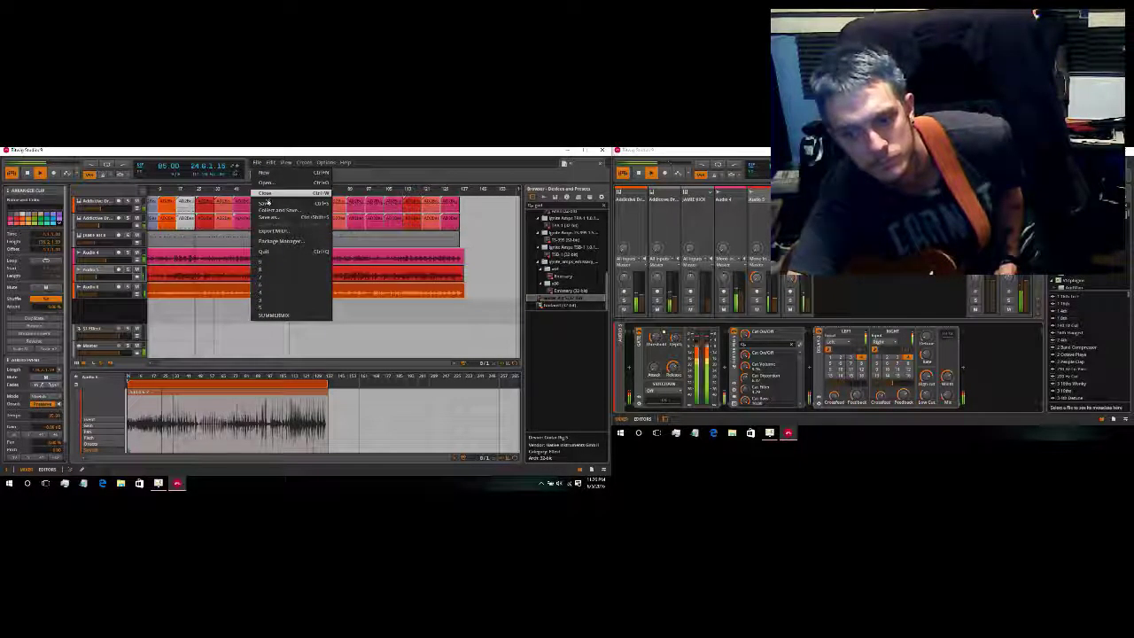
pyautogui.click(266, 203)
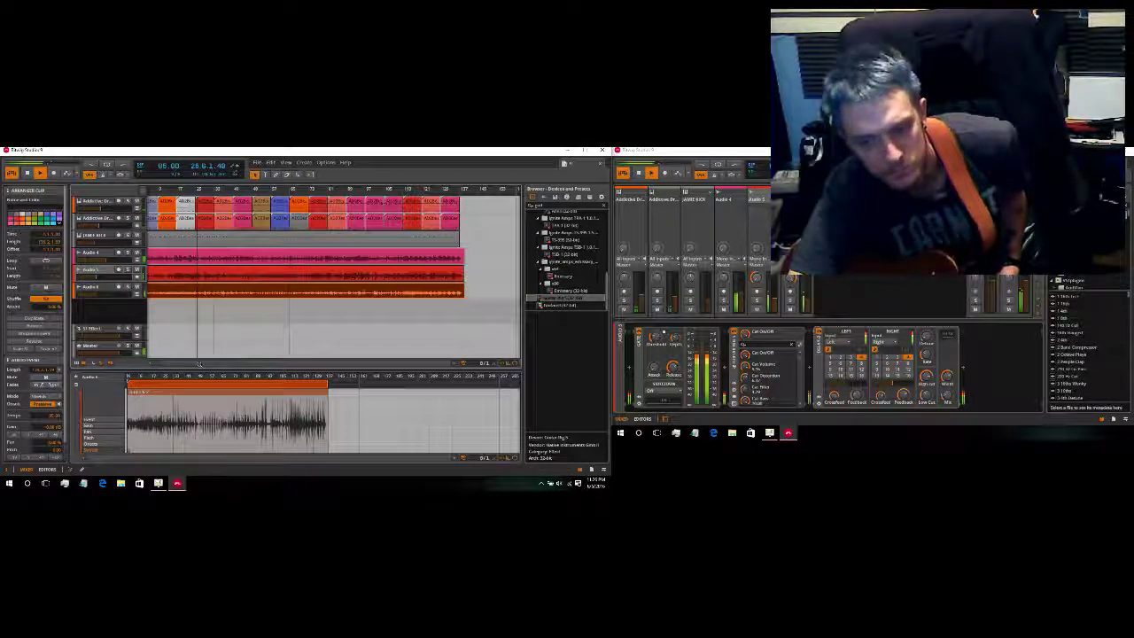
pyautogui.moveTo(199, 363); pyautogui.dragTo(248, 330)
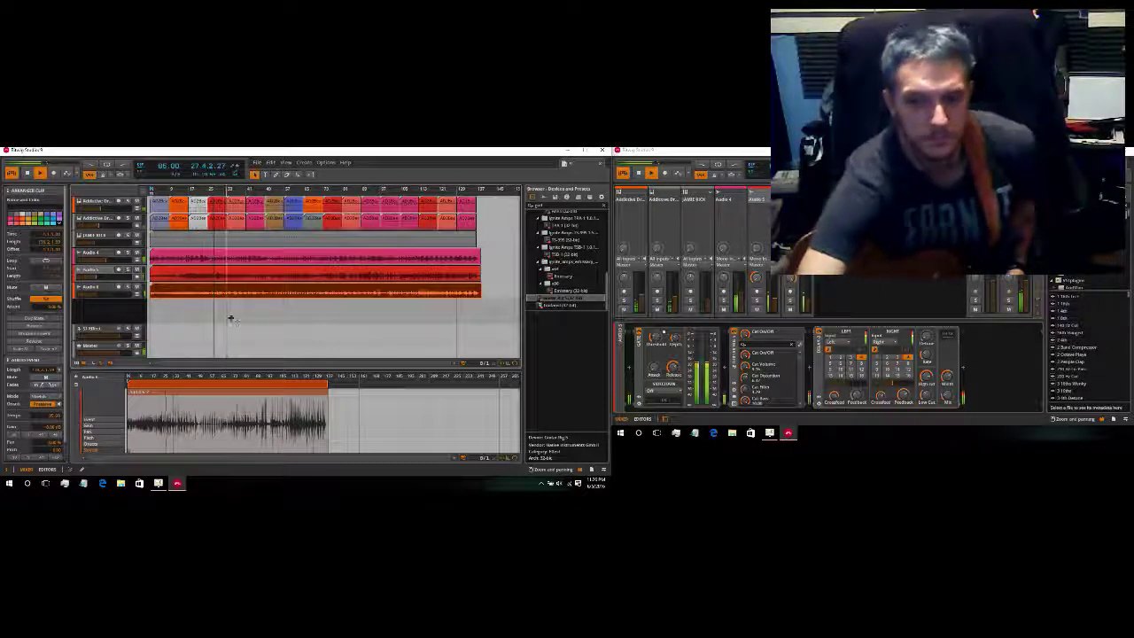
# Step: Add Guitar Rig 5 to the Audio 4 bass track, load the Song Three Bass preset from Bass Amps, and close its window
pyautogui.click(102, 254)
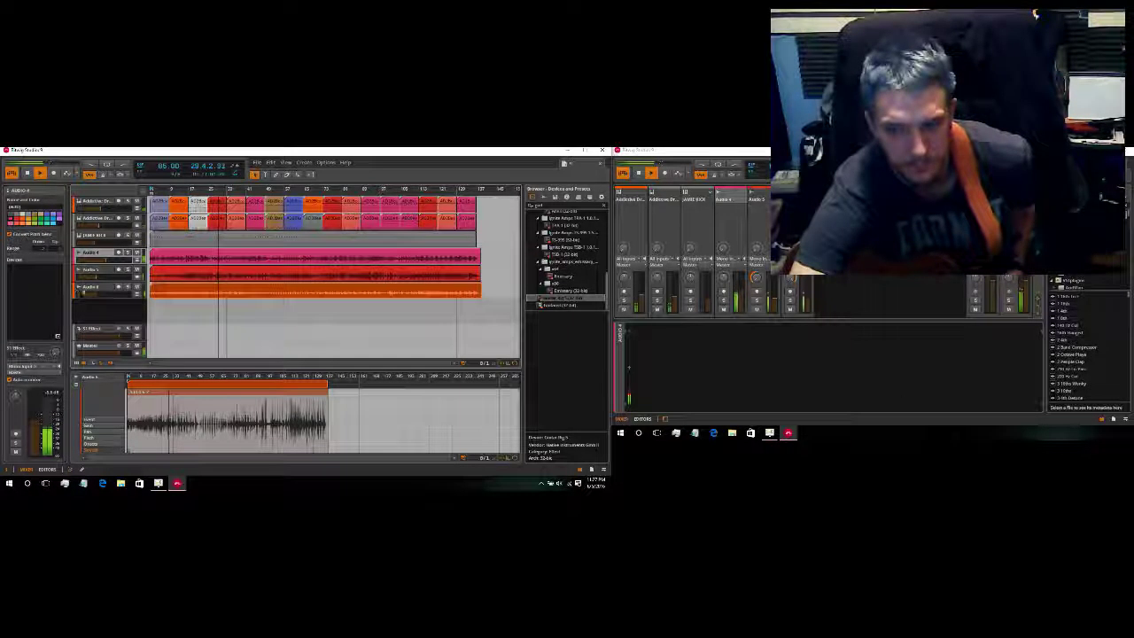
pyautogui.doubleClick(563, 298)
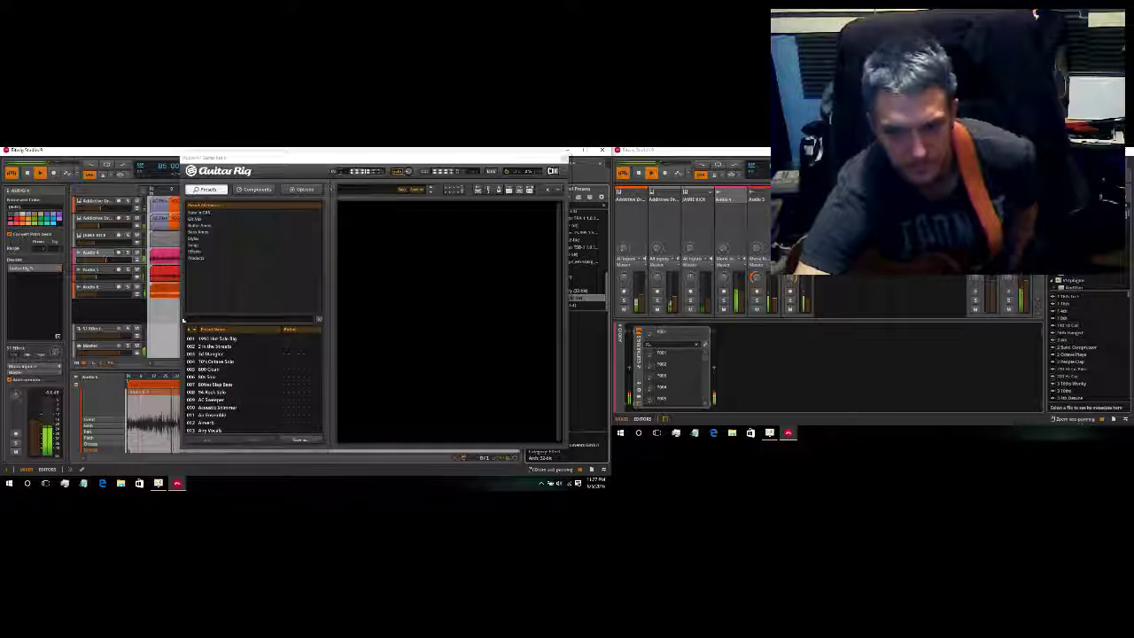
pyautogui.click(200, 232)
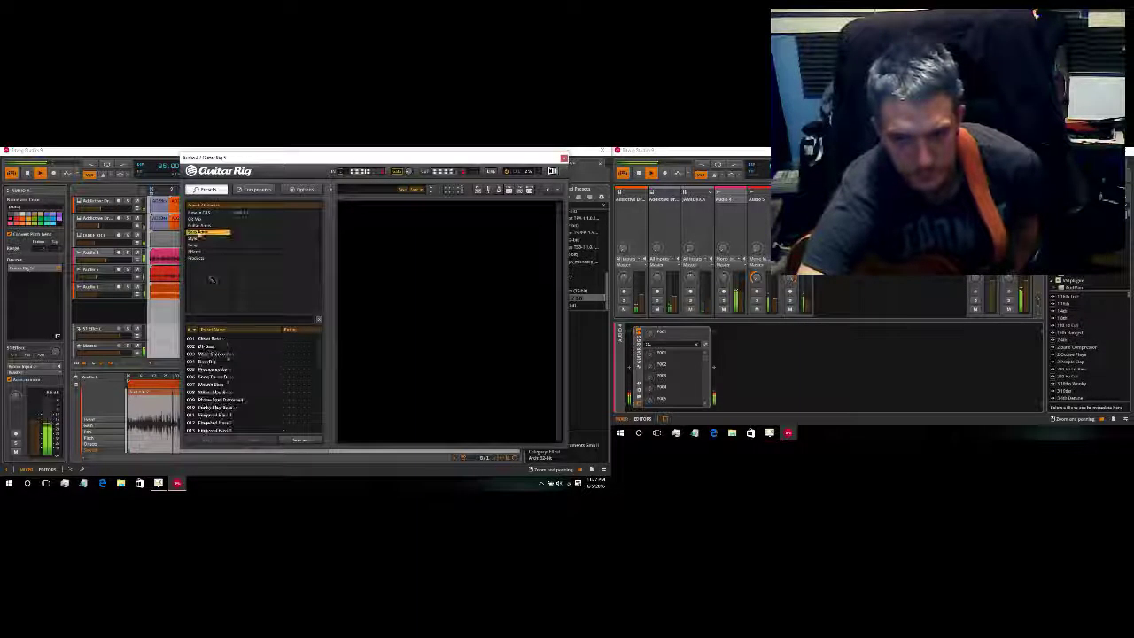
pyautogui.click(223, 377)
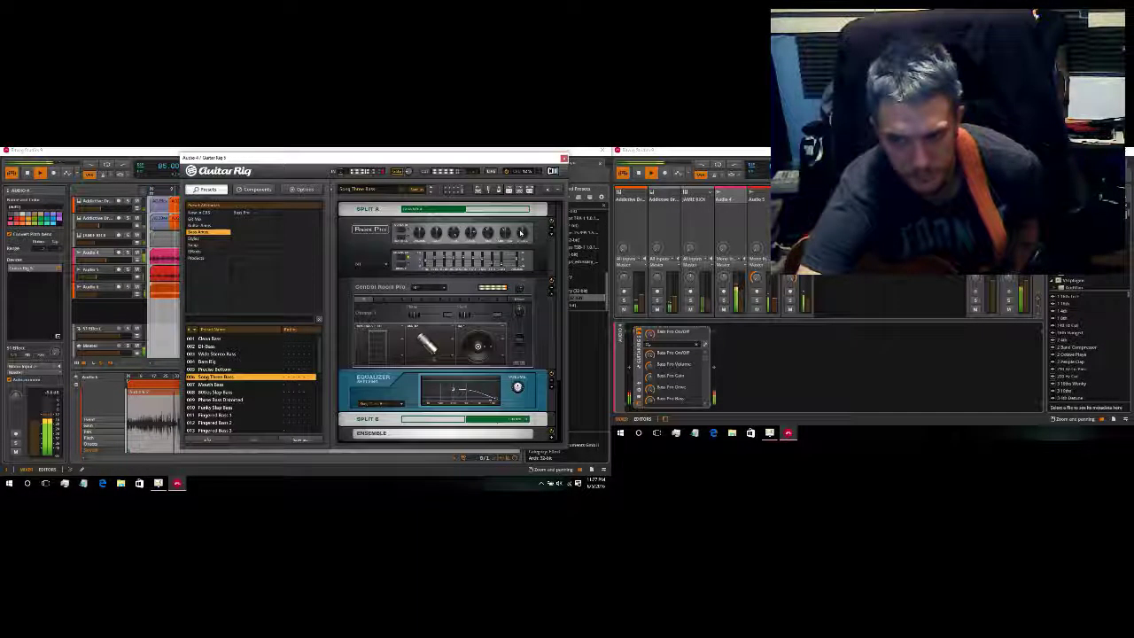
pyautogui.click(563, 158)
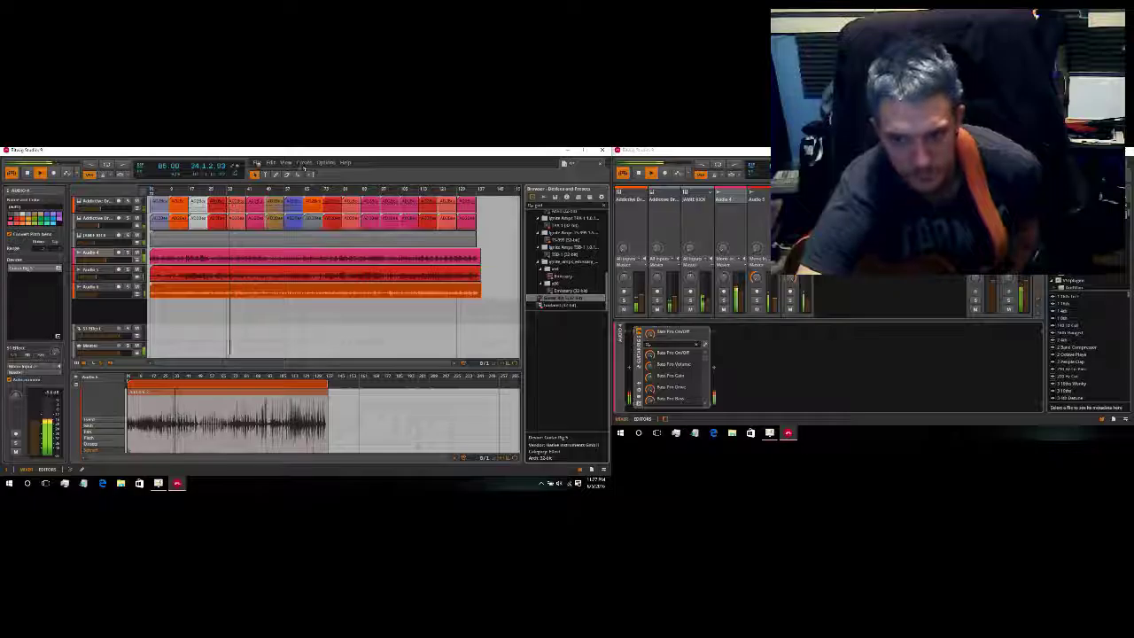
pyautogui.click(257, 162)
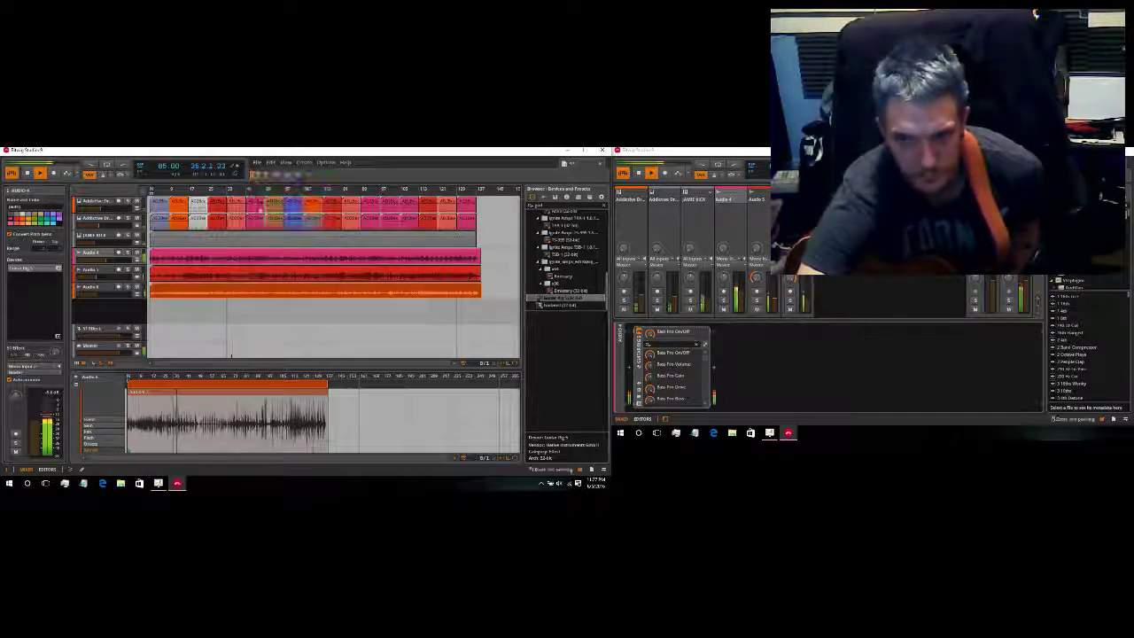
pyautogui.press('Escape')
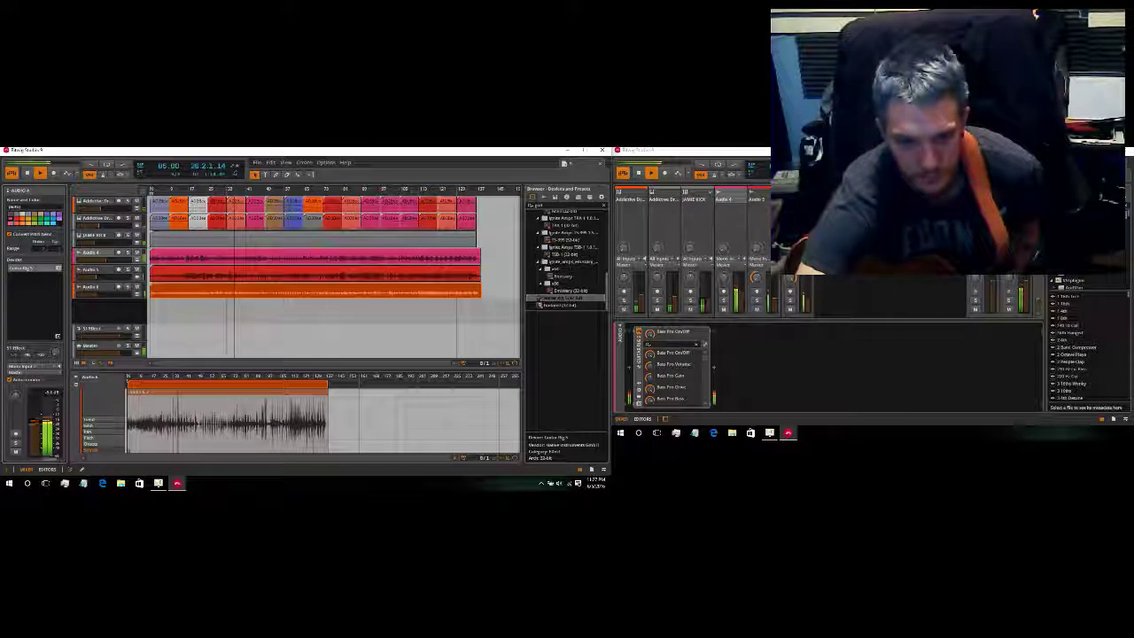